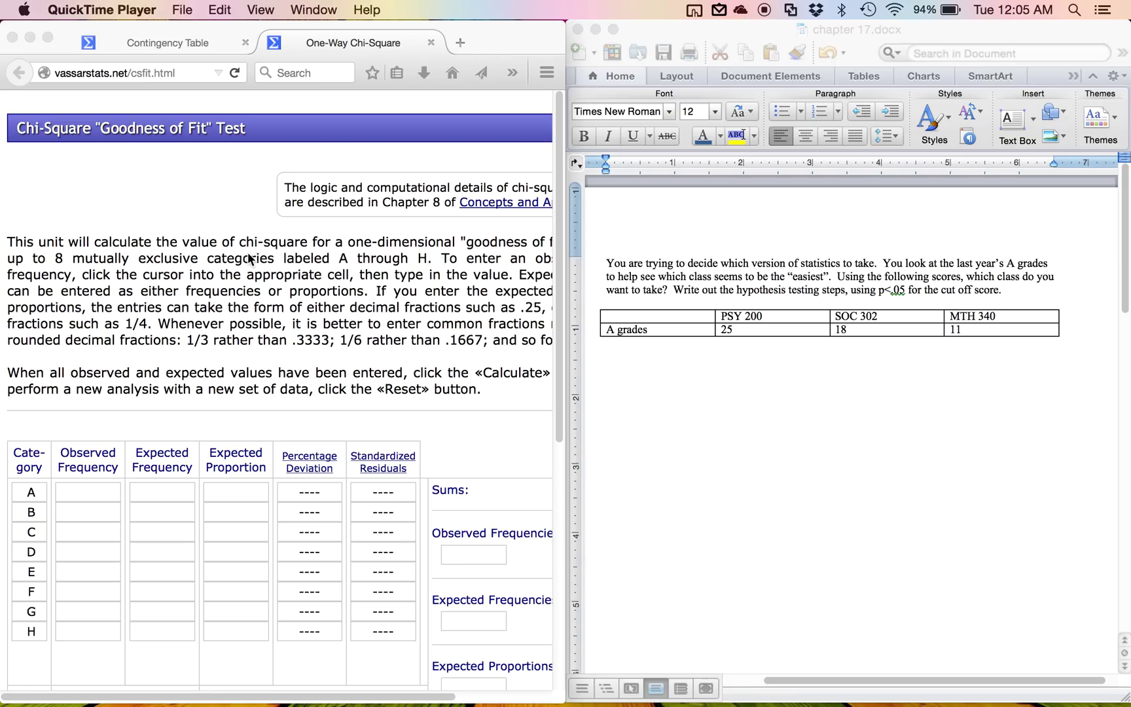
Maximize the Word assignment, set its zoom to 150%, then restore it beside the browser
{"action": "left_click", "coordinate": [700, 331]}
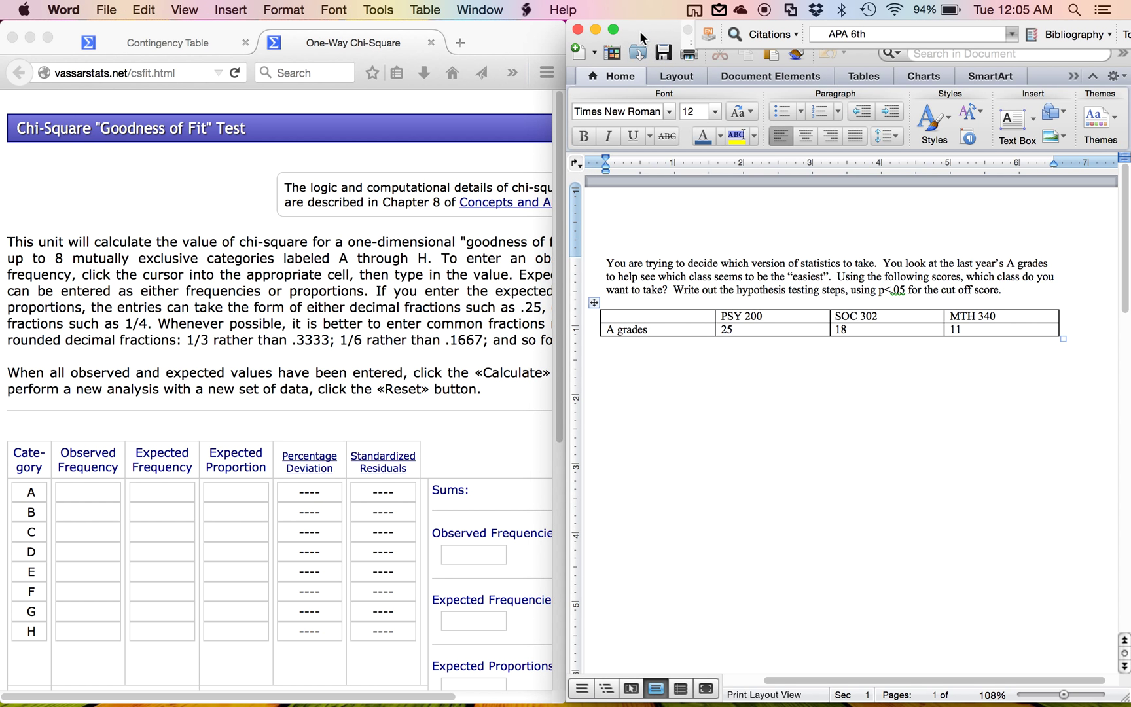
{"action": "left_click_drag", "start_coordinate": [641, 37], "coordinate": [560, 6]}
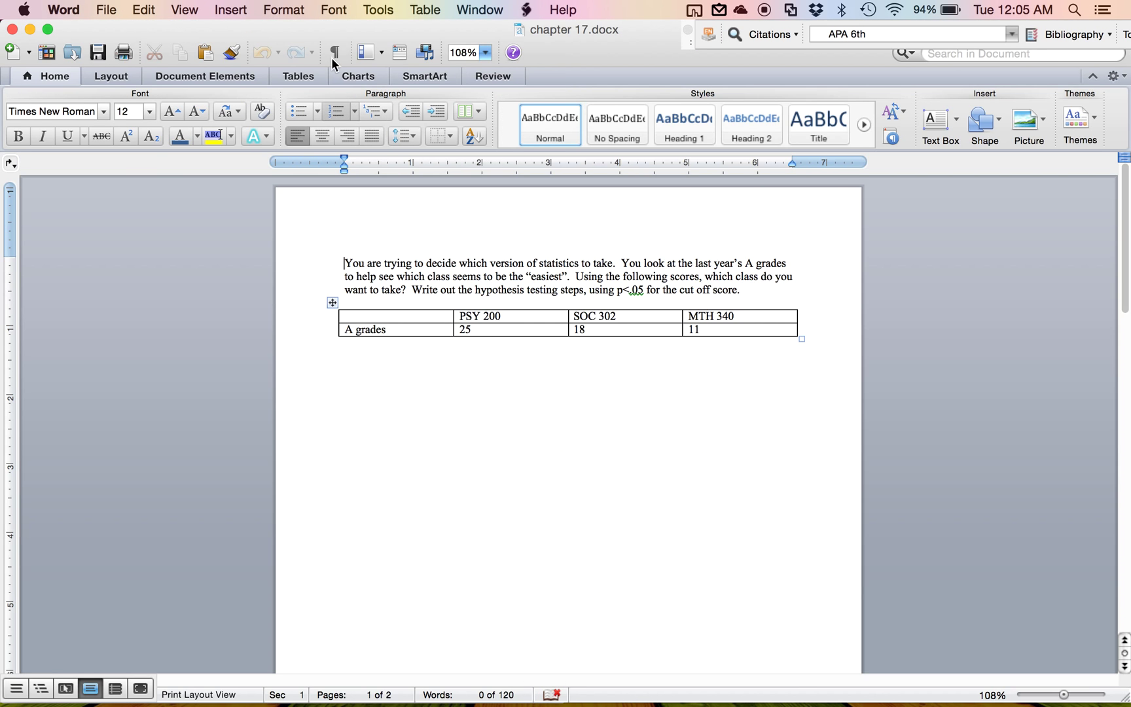
{"action": "type", "text": "150"}
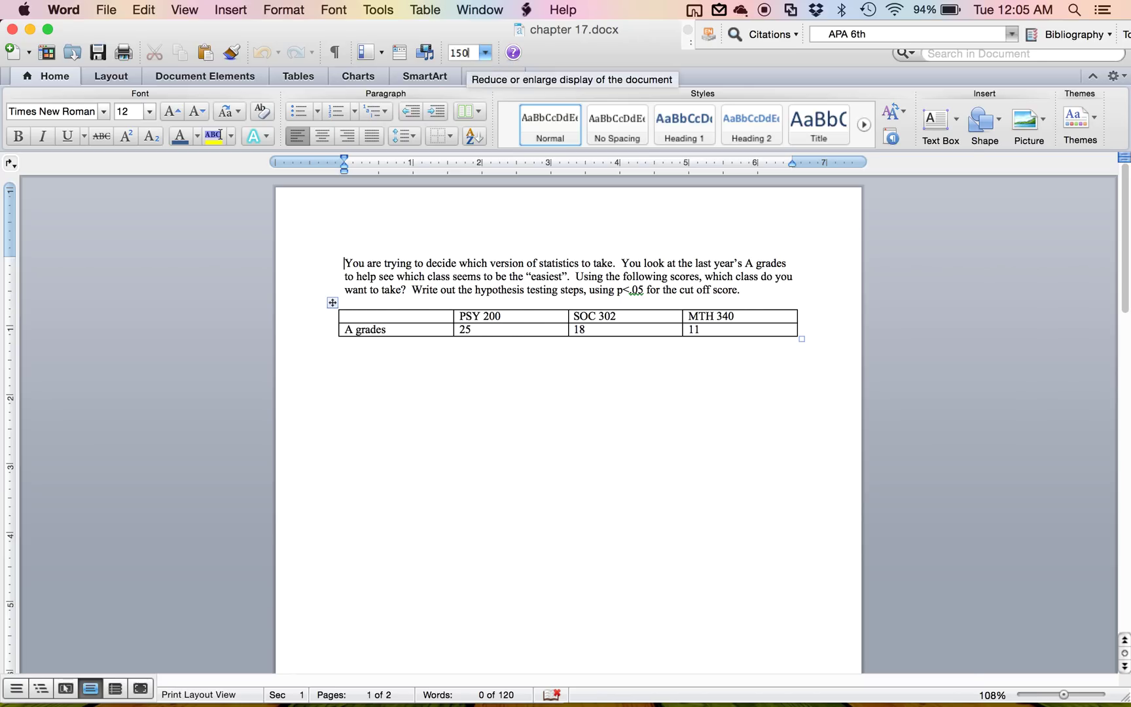
{"action": "key", "text": "Return"}
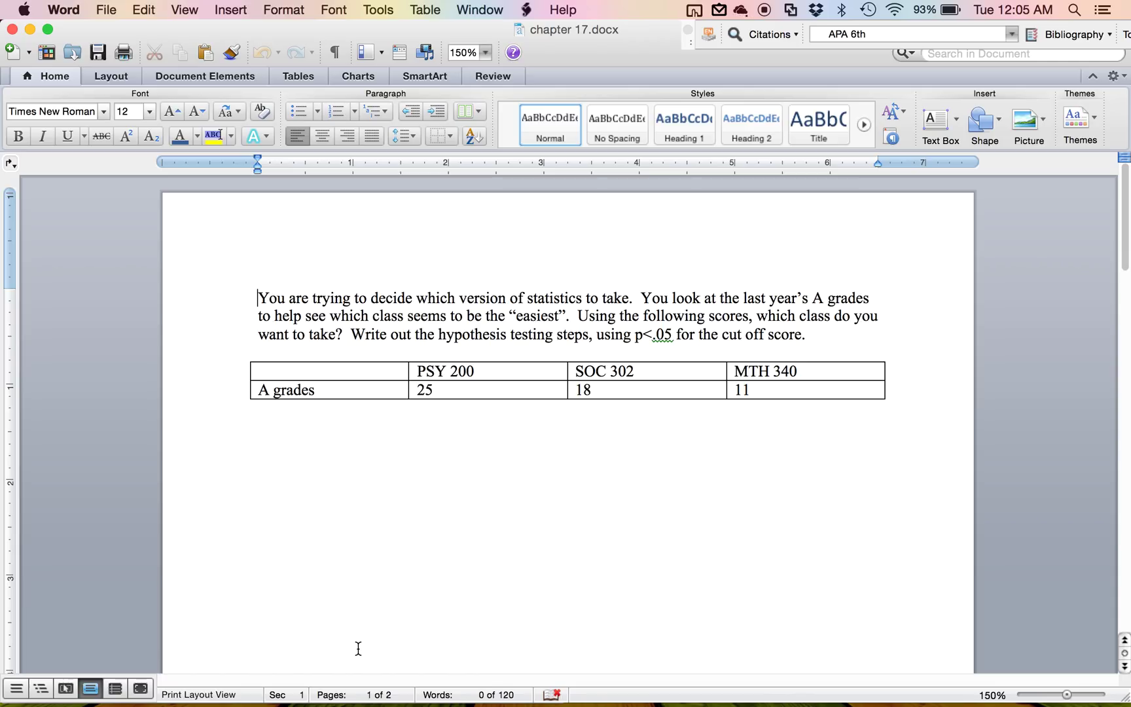
{"action": "mouse_move", "coordinate": [357, 704]}
{"action": "double_click", "coordinate": [454, 36]}
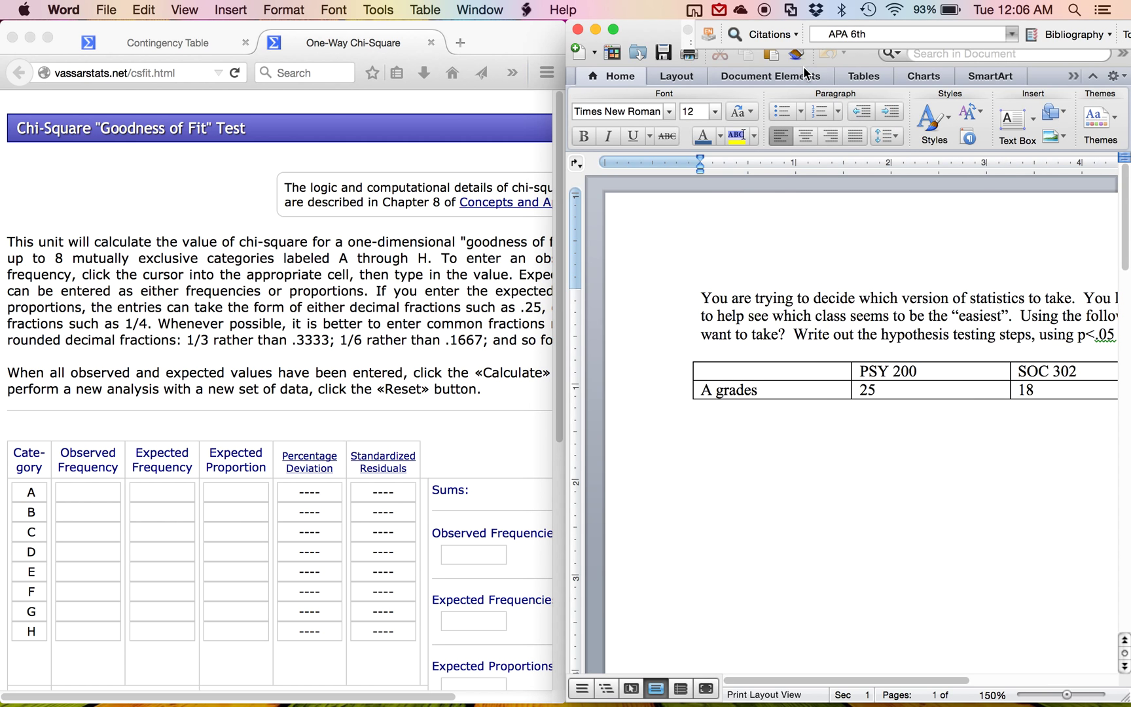
On the VassarStats goodness-of-fit page, fill the Observed Frequency column with 25, 18 and 11
{"action": "scroll", "coordinate": [844, 309], "scroll_direction": "right", "scroll_amount": 5}
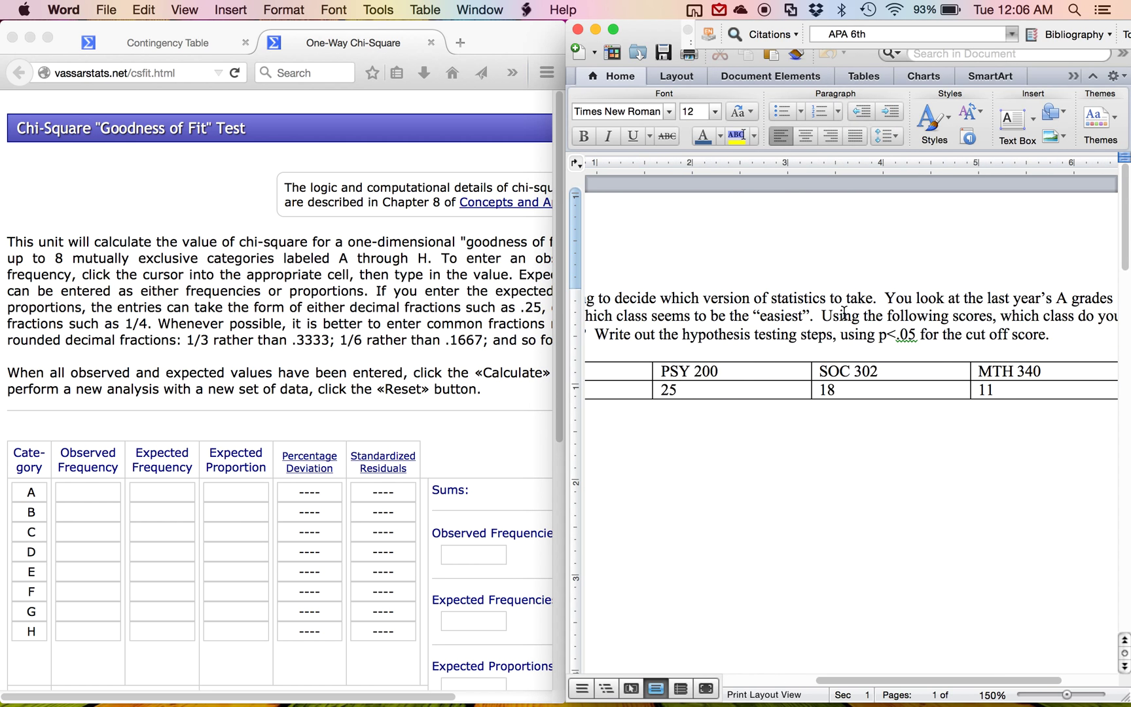
{"action": "left_click", "coordinate": [391, 305]}
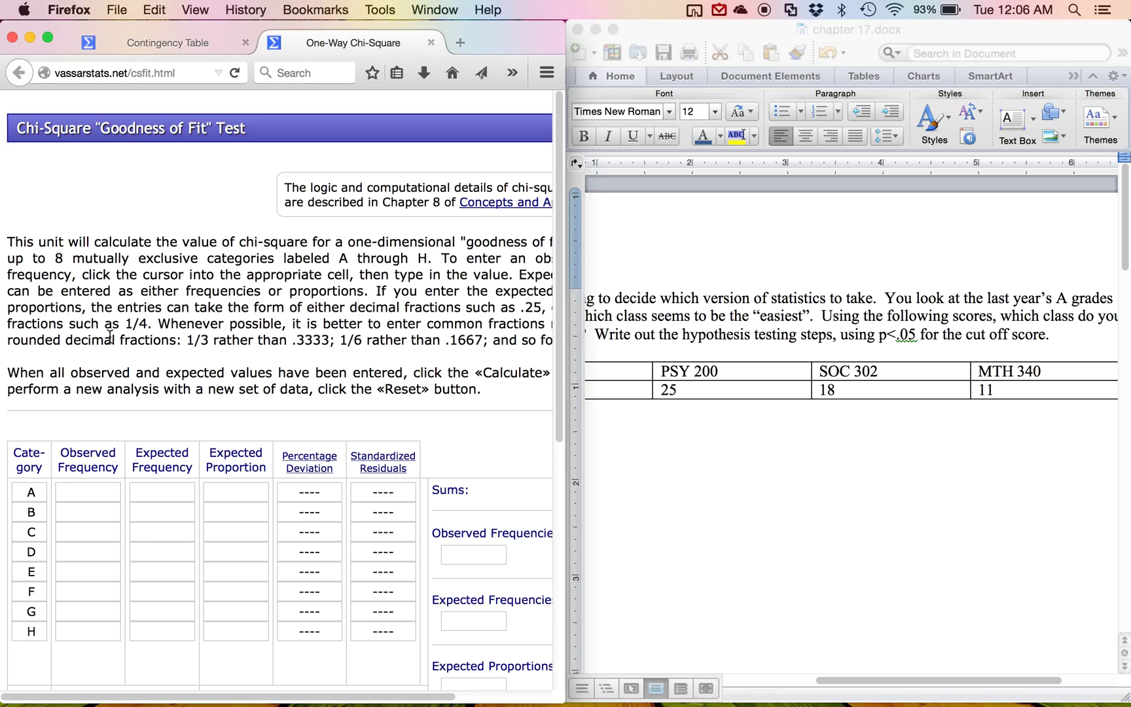
{"action": "left_click", "coordinate": [85, 493]}
{"action": "type", "text": "25"}
{"action": "type", "text": "18"}
{"action": "type", "text": "11"}
In Calculator, total 25 + 18 + 11 = 54 and divide by 3 to get 18
{"action": "left_click", "coordinate": [1075, 10]}
{"action": "type", "text": "calc"}
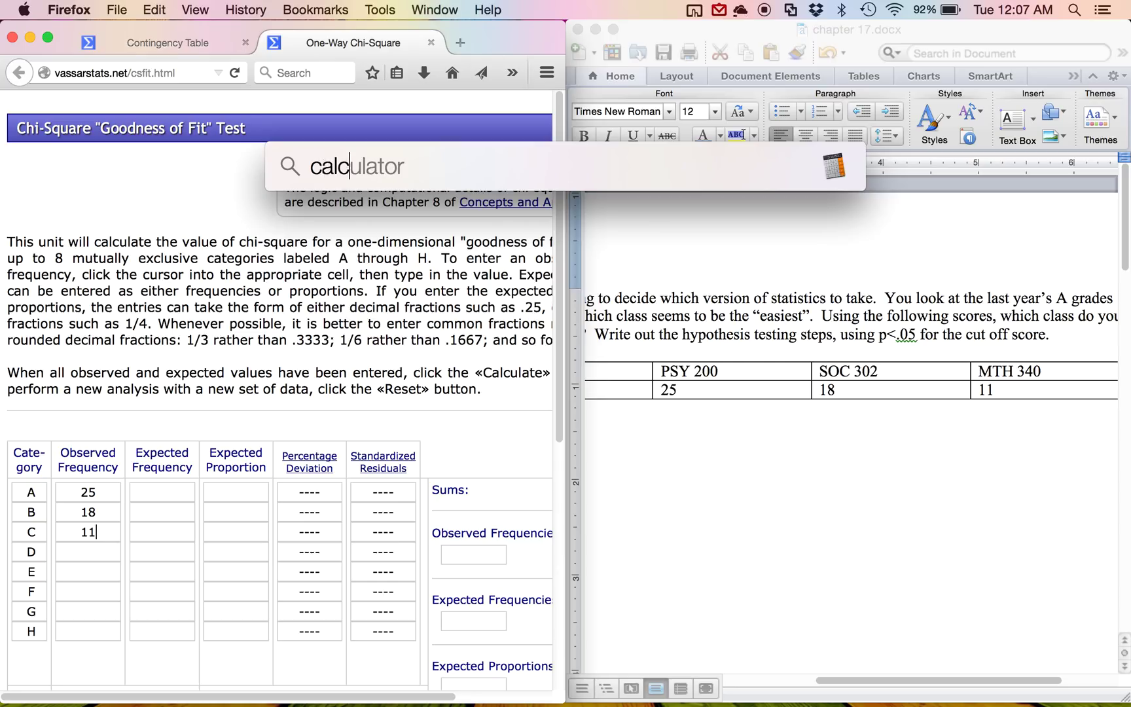
{"action": "key", "text": "Return"}
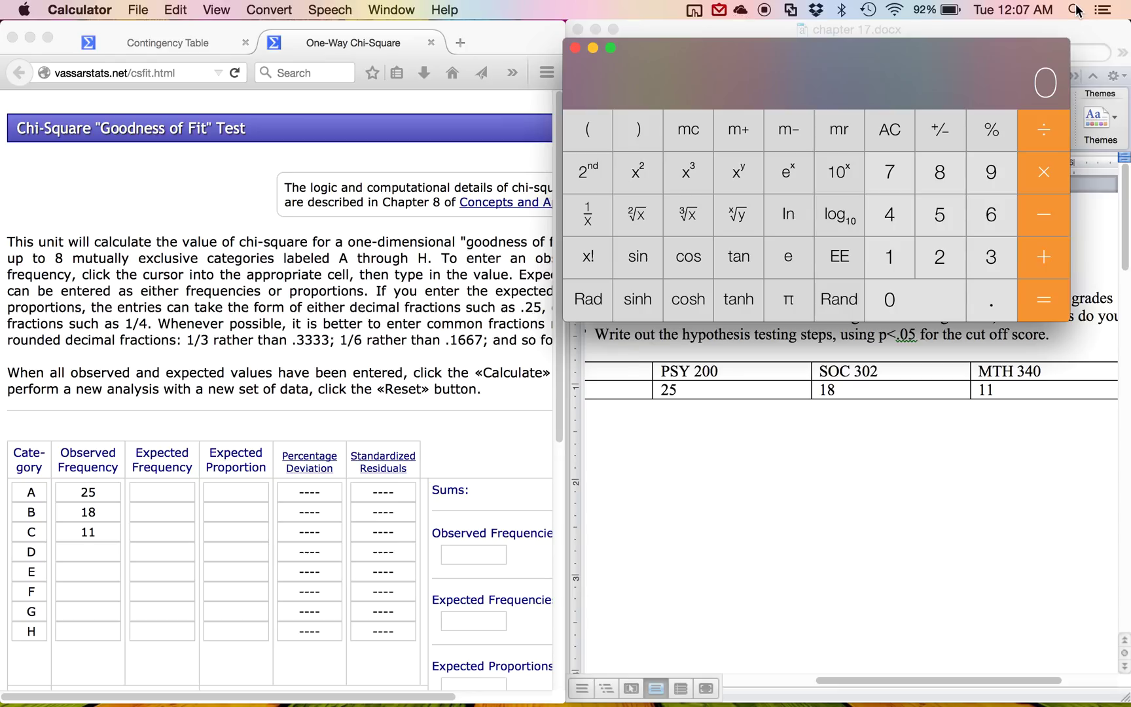
{"action": "type", "text": "25"}
{"action": "key", "text": "shift+equal"}
{"action": "type", "text": "18"}
{"action": "key", "text": "shift+equal"}
{"action": "type", "text": "11"}
{"action": "key", "text": "Return"}
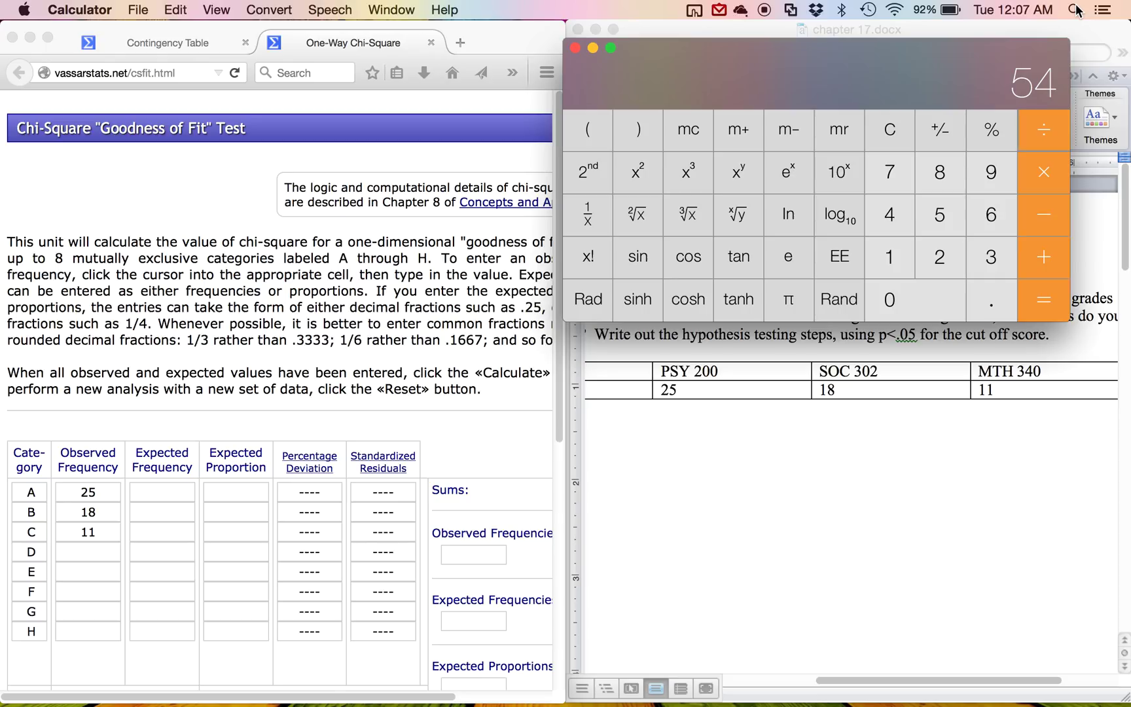
{"action": "type", "text": "3"}
{"action": "key", "text": "Return"}
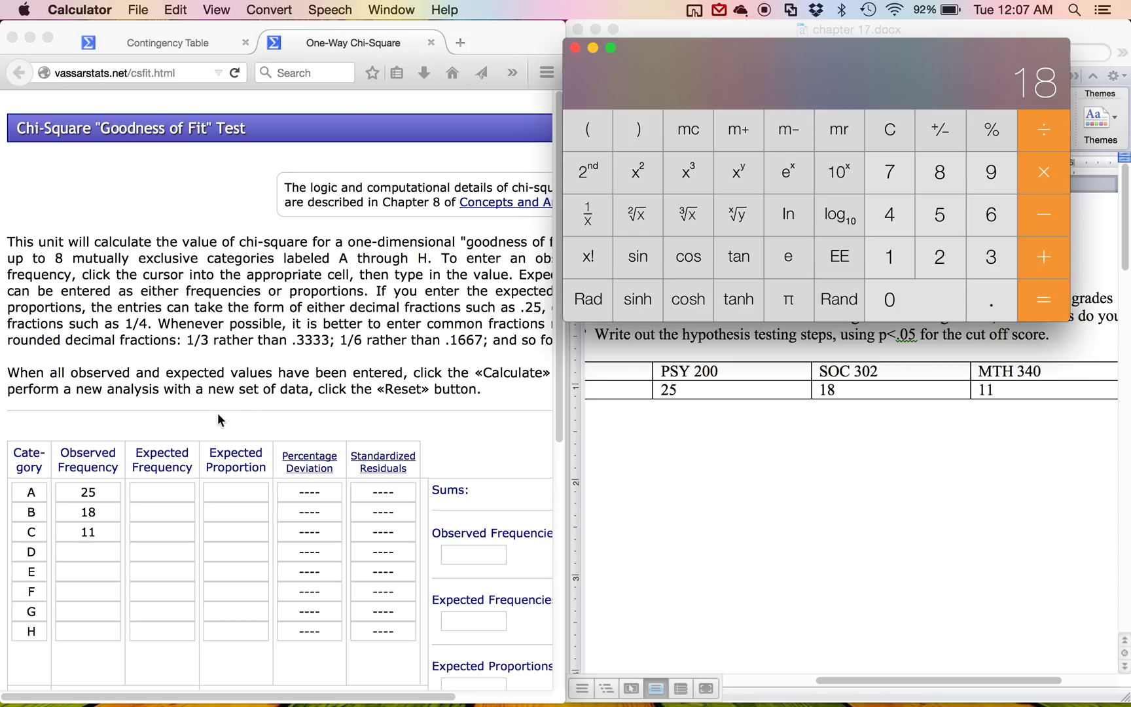
{"action": "left_click", "coordinate": [157, 492]}
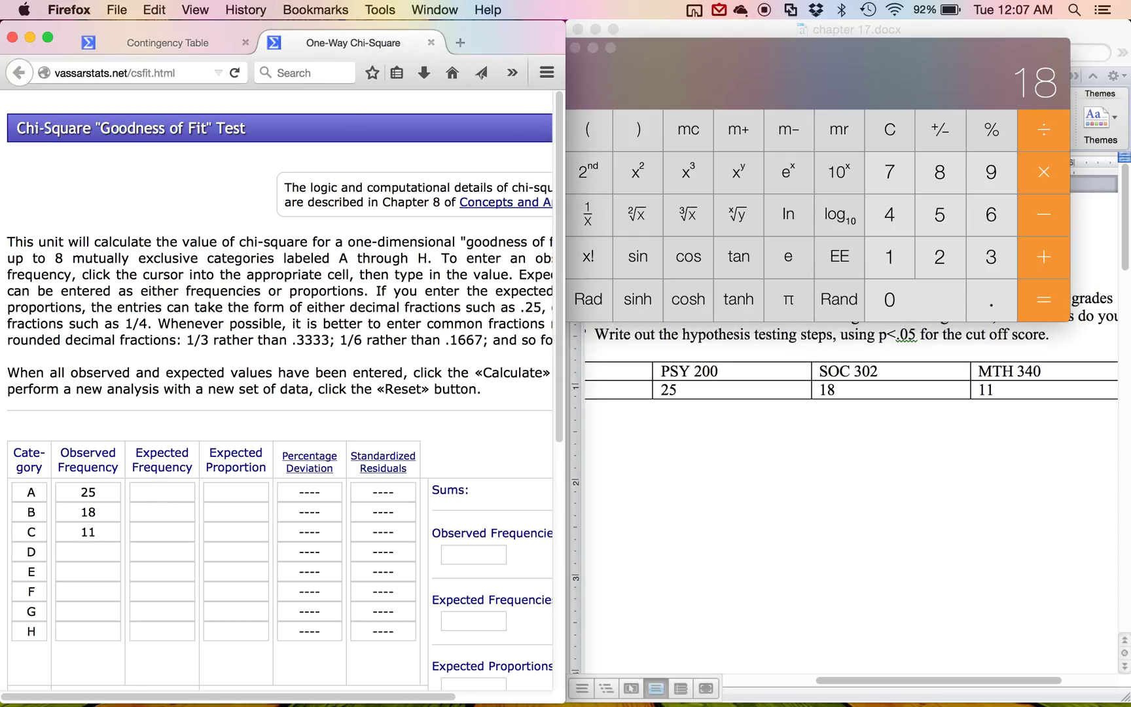
Enter 18 as the expected frequency for categories A, B and C
{"action": "type", "text": "18"}
{"action": "left_click", "coordinate": [162, 512]}
{"action": "type", "text": "18"}
{"action": "left_click", "coordinate": [163, 532]}
{"action": "type", "text": "18"}
Calculate the goodness-of-fit test and select the resulting chi-square value 5.44
{"action": "scroll", "coordinate": [453, 329], "scroll_direction": "down", "scroll_amount": 2}
{"action": "scroll", "coordinate": [453, 330], "scroll_direction": "down", "scroll_amount": 5}
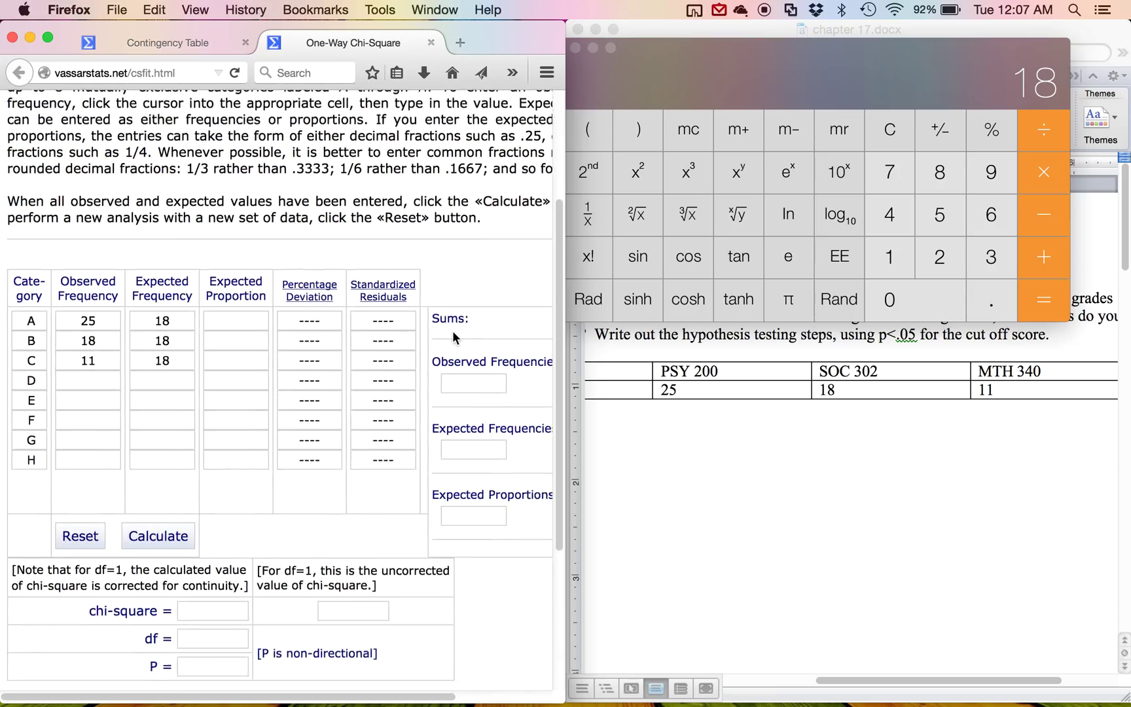
{"action": "left_click", "coordinate": [142, 504]}
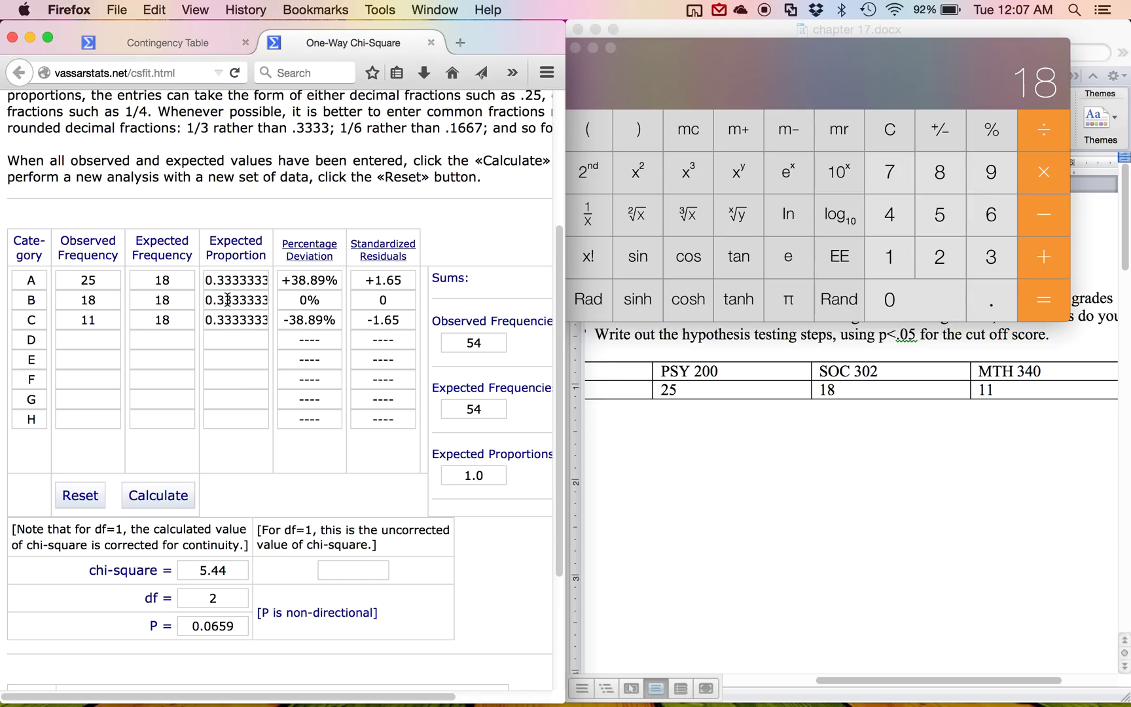
{"action": "scroll", "coordinate": [444, 301], "scroll_direction": "down", "scroll_amount": 2}
{"action": "scroll", "coordinate": [444, 301], "scroll_direction": "right", "scroll_amount": 2}
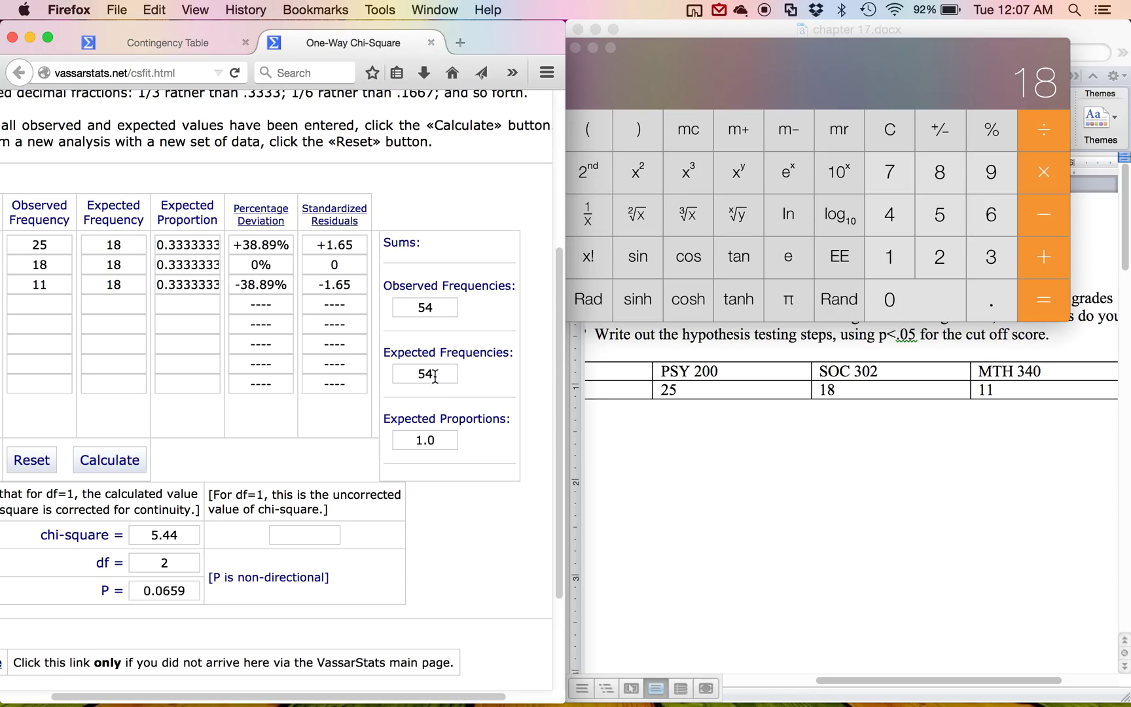
{"action": "scroll", "coordinate": [406, 371], "scroll_direction": "down", "scroll_amount": 2}
{"action": "scroll", "coordinate": [406, 371], "scroll_direction": "left", "scroll_amount": 2}
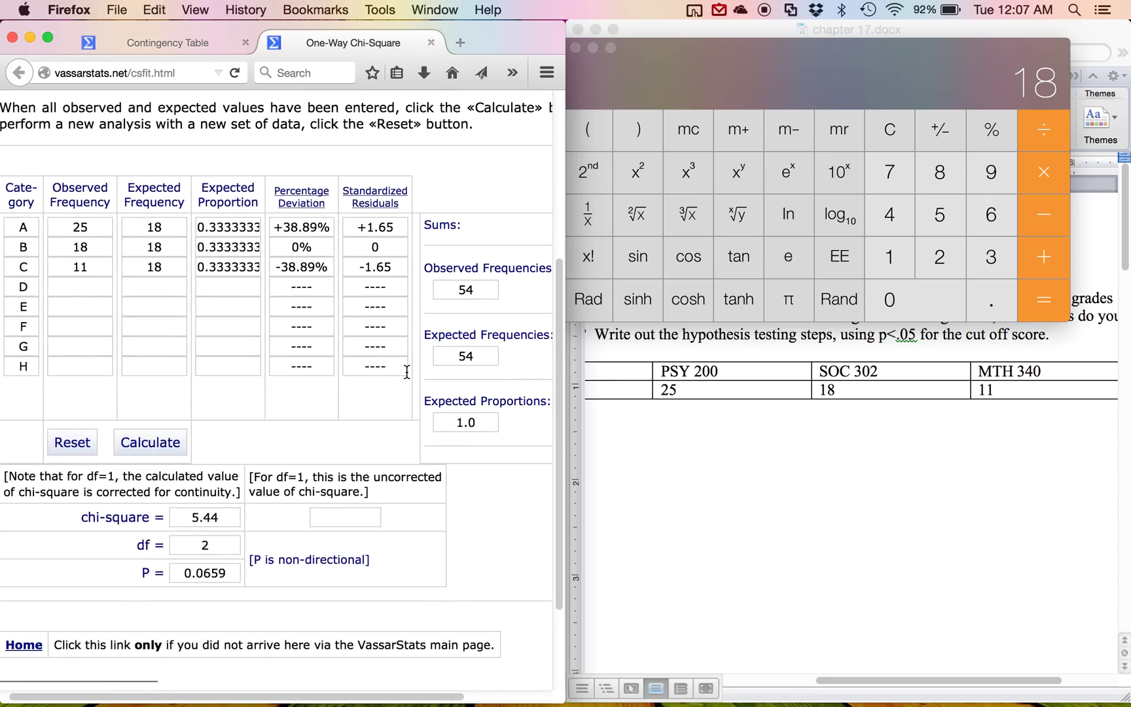
{"action": "scroll", "coordinate": [407, 372], "scroll_direction": "down", "scroll_amount": 5}
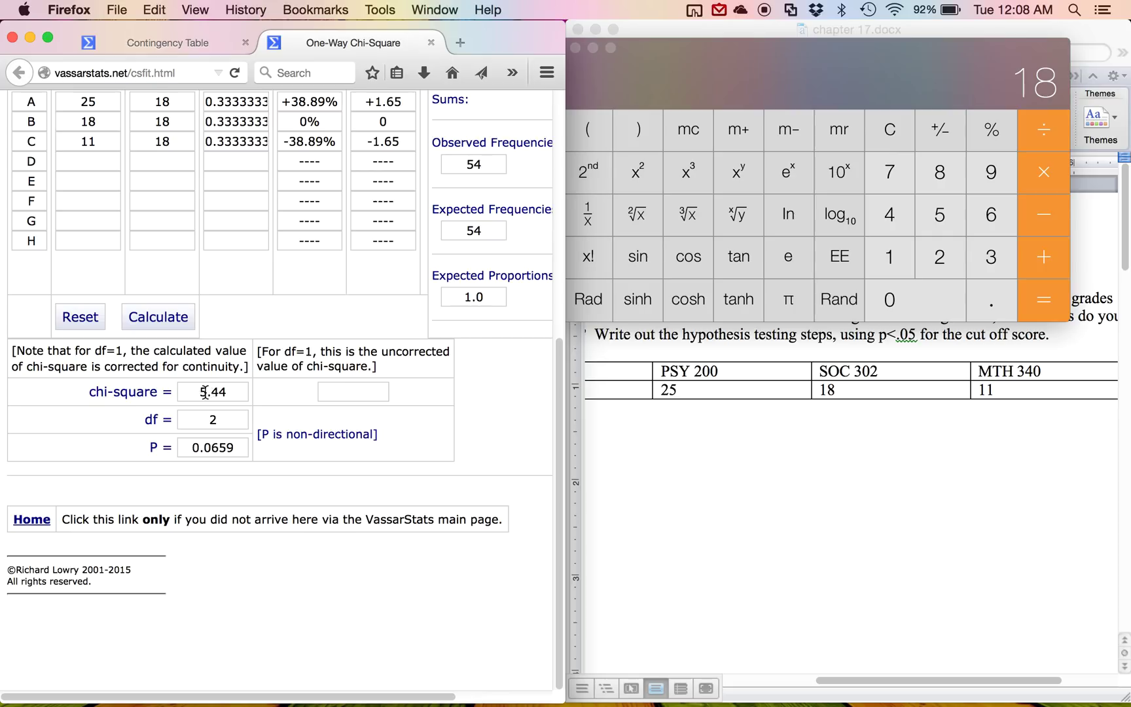
{"action": "left_click_drag", "start_coordinate": [199, 391], "coordinate": [234, 393]}
In the maximized Word window, start a new line below the A-grades table
{"action": "left_click", "coordinate": [211, 452]}
{"action": "left_click", "coordinate": [646, 476]}
{"action": "scroll", "coordinate": [647, 475], "scroll_direction": "left", "scroll_amount": 3}
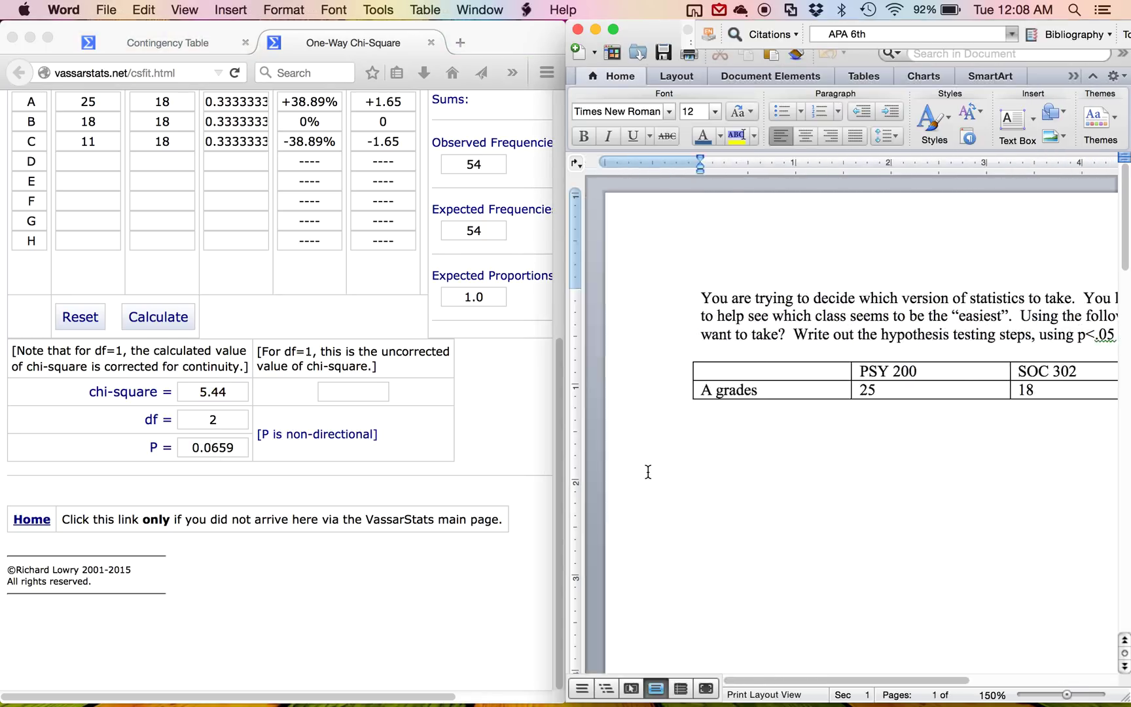
{"action": "left_click", "coordinate": [687, 465]}
{"action": "left_click", "coordinate": [717, 452]}
{"action": "left_click_drag", "start_coordinate": [648, 30], "coordinate": [648, 40]}
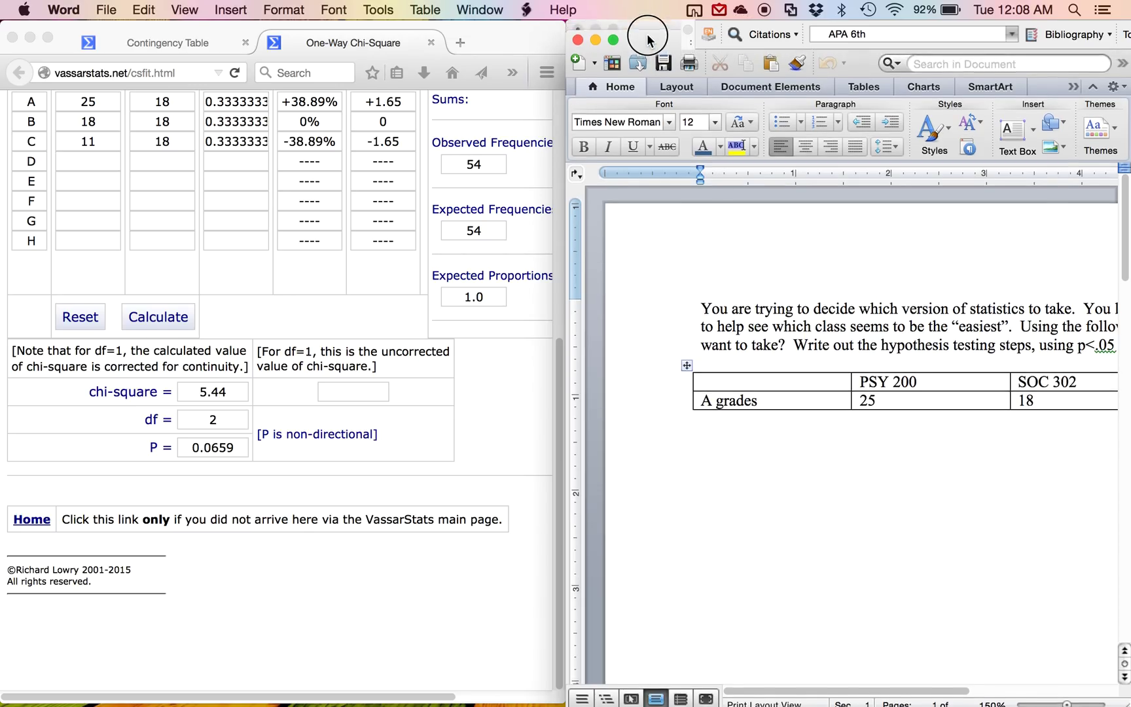
{"action": "double_click", "coordinate": [648, 40]}
Insert the χ symbol from the Symbols browser onto the line below the table
{"action": "left_click", "coordinate": [231, 9]}
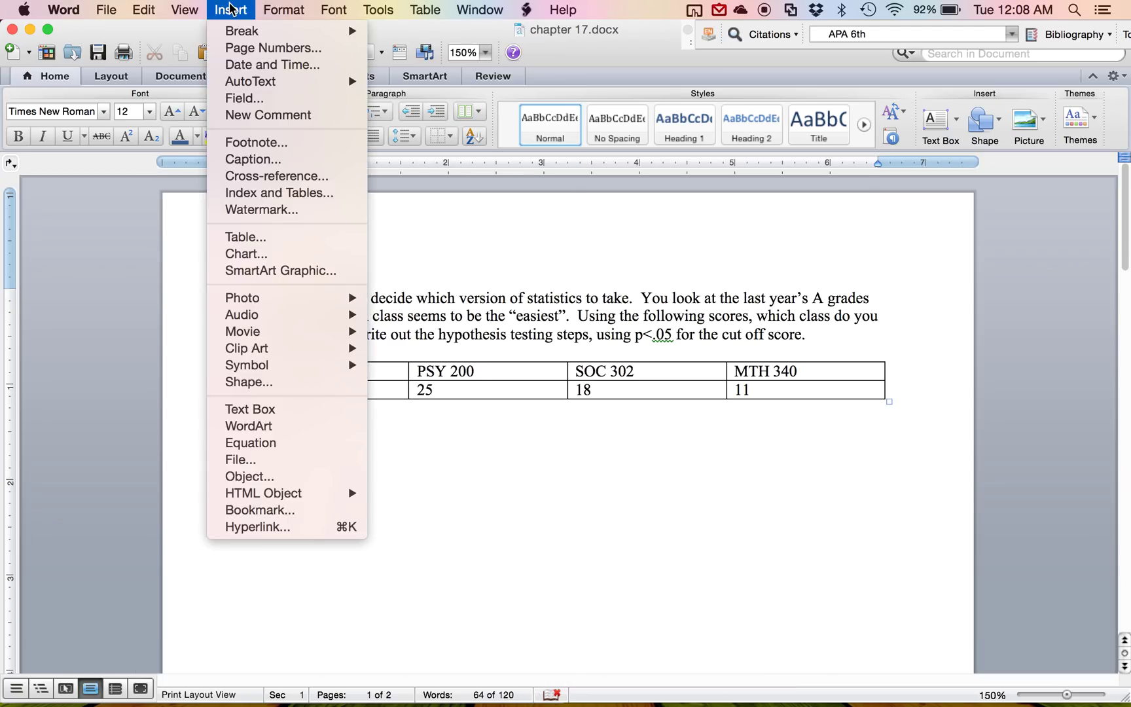
{"action": "mouse_move", "coordinate": [285, 365]}
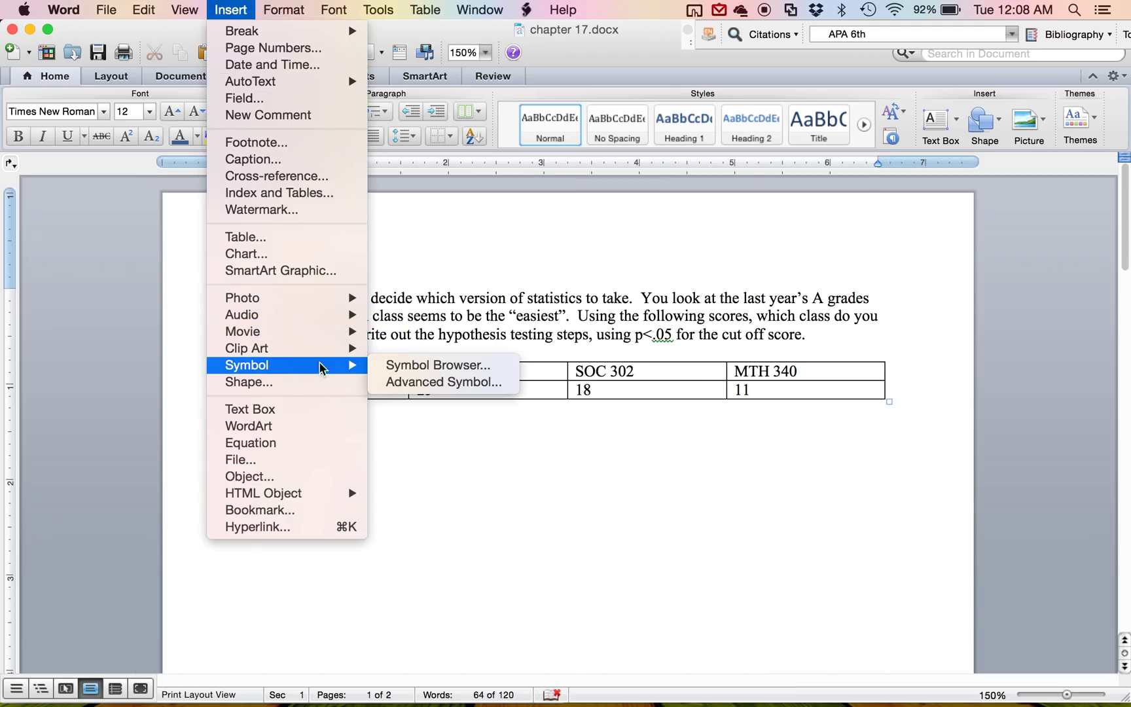
{"action": "left_click", "coordinate": [395, 371]}
{"action": "scroll", "coordinate": [884, 421], "scroll_direction": "down", "scroll_amount": 2}
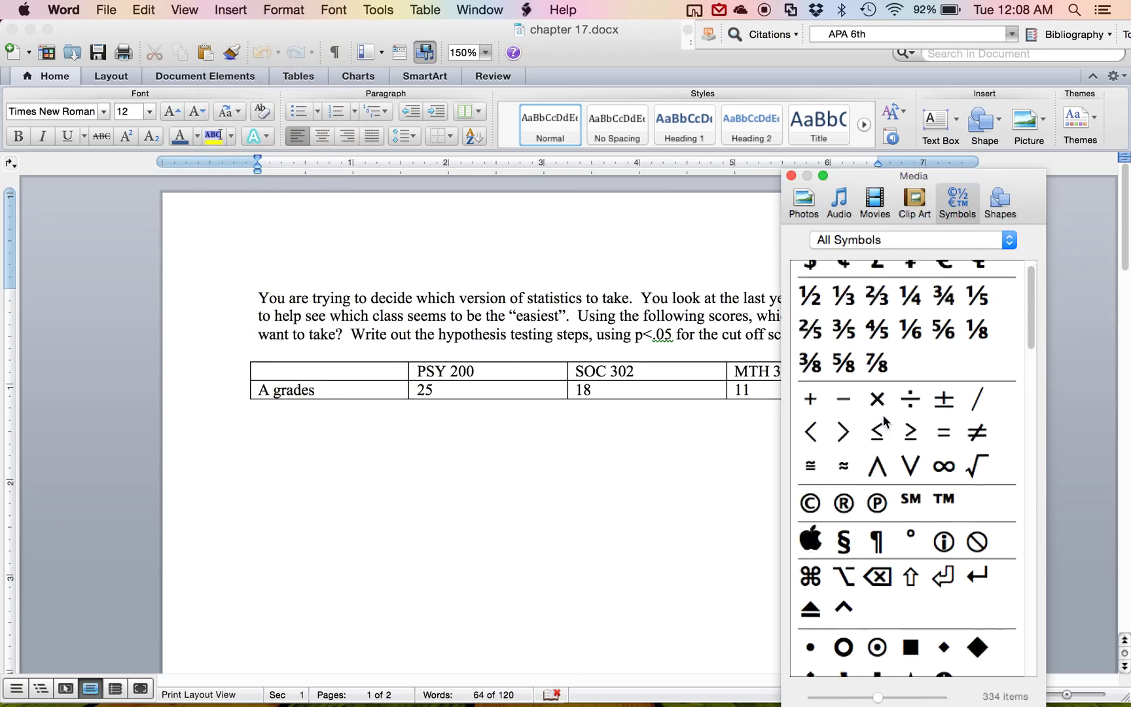
{"action": "scroll", "coordinate": [884, 421], "scroll_direction": "down", "scroll_amount": 10}
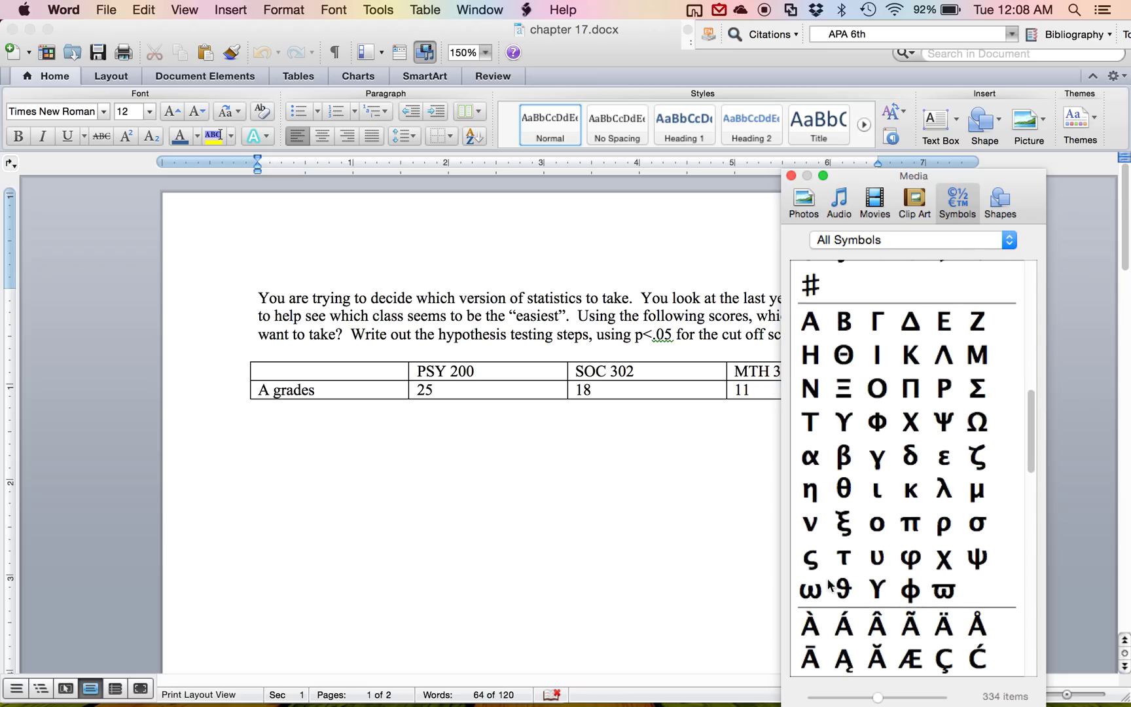
{"action": "left_click_drag", "start_coordinate": [943, 558], "coordinate": [453, 523]}
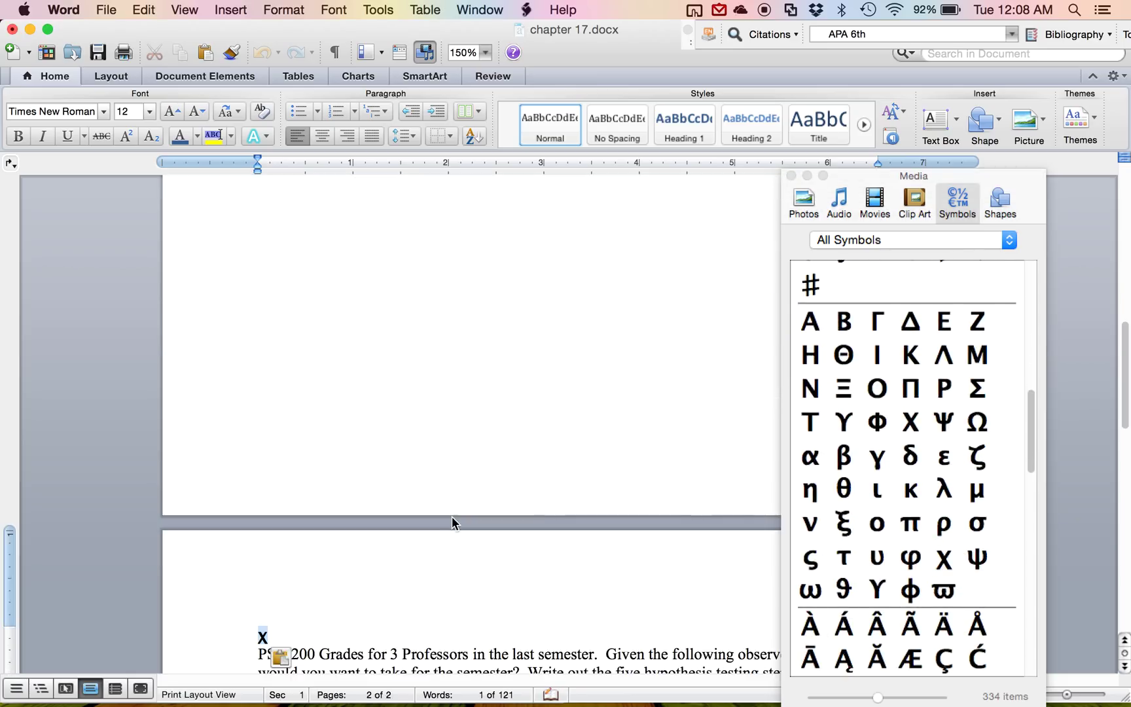
{"action": "left_click", "coordinate": [290, 621]}
{"action": "key", "text": "super+z"}
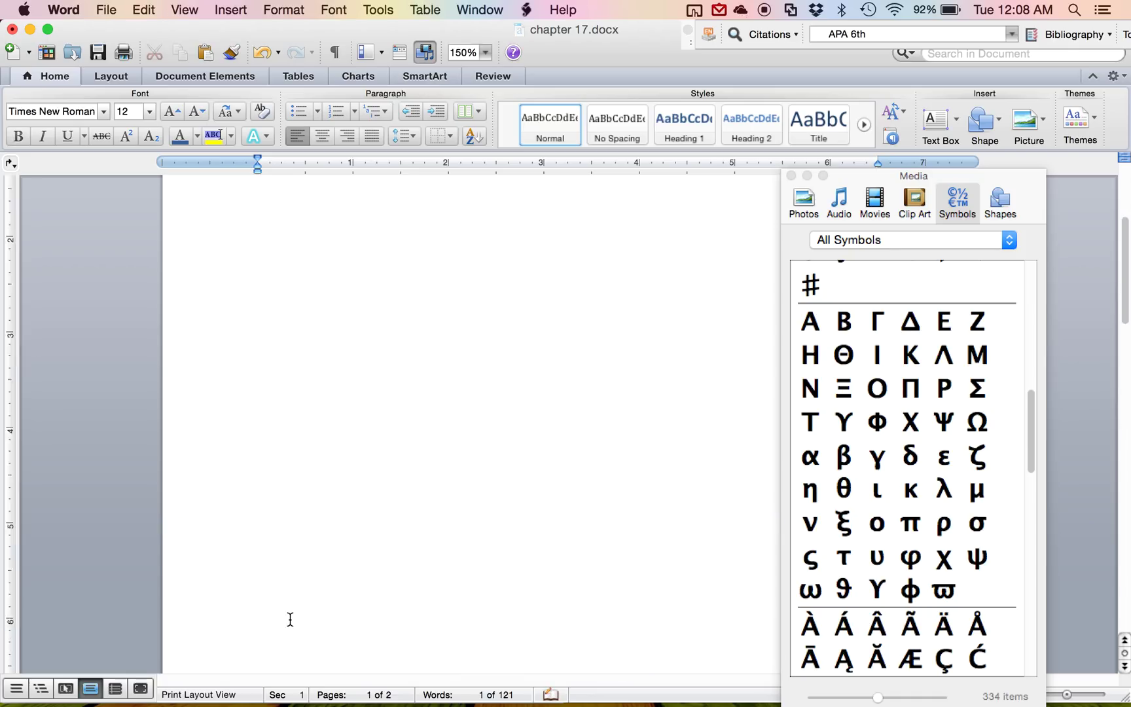
{"action": "left_click", "coordinate": [289, 446]}
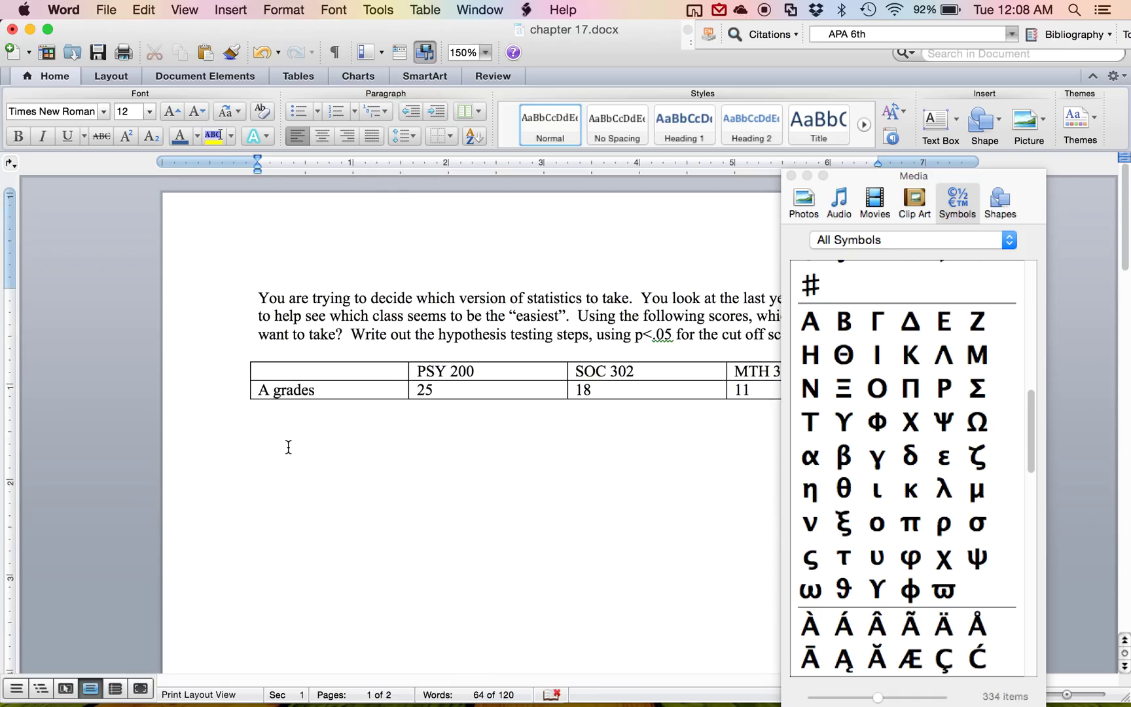
{"action": "type", "text": "χ"}
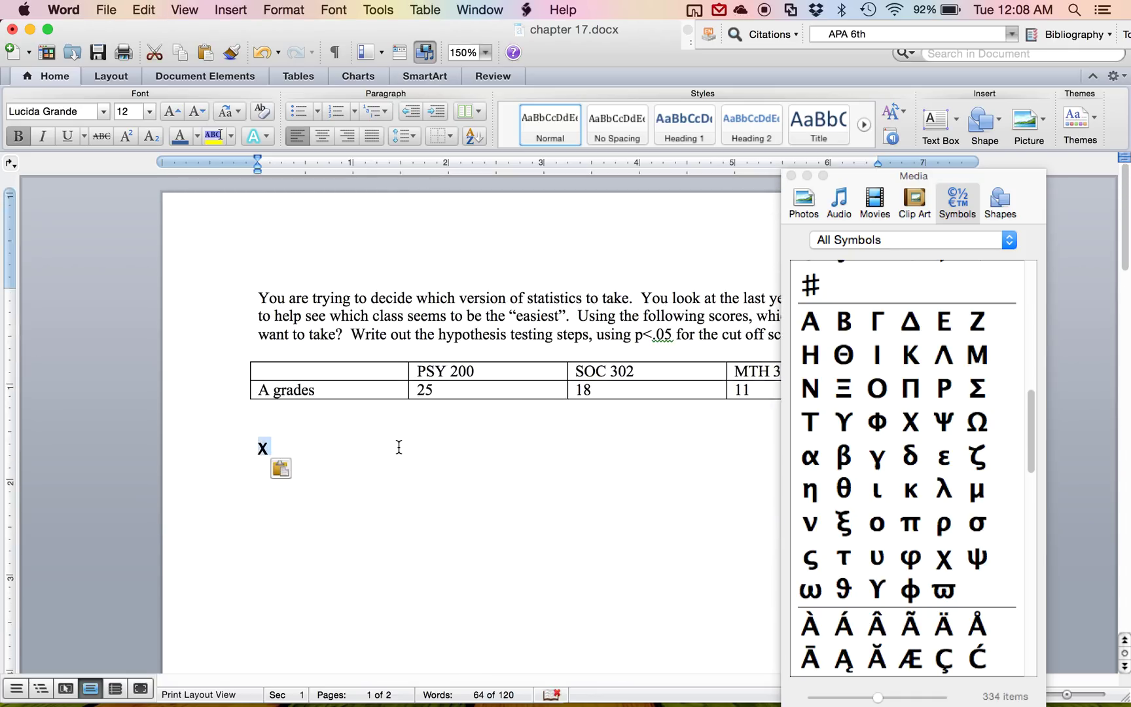
Set the χ to Times New Roman and add a superscript 2 after it
{"action": "left_click", "coordinate": [49, 112]}
{"action": "type", "text": "Times New Roman"}
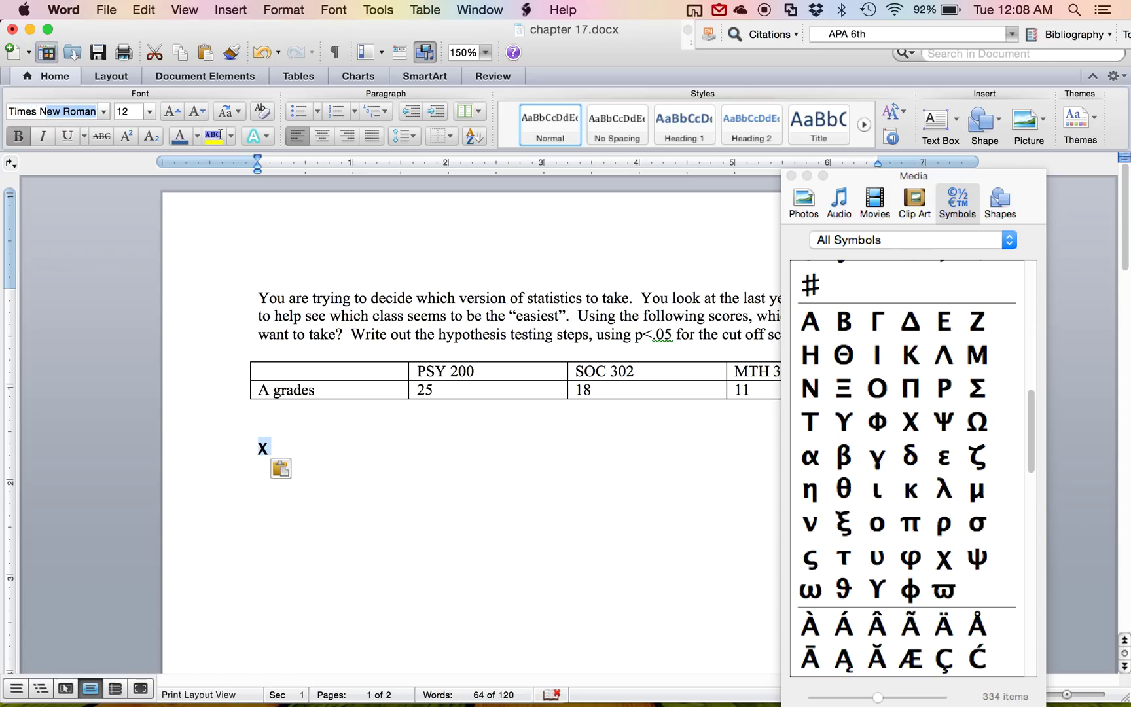
{"action": "key", "text": "Return"}
{"action": "left_click", "coordinate": [272, 438]}
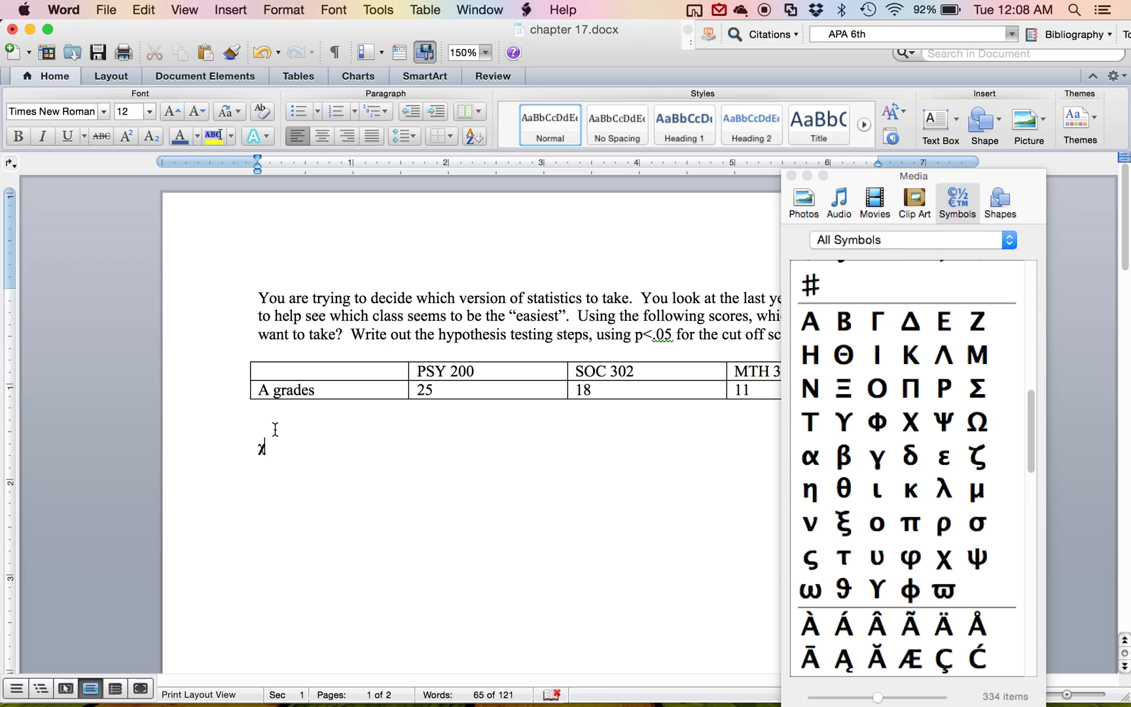
{"action": "type", "text": "2"}
{"action": "key", "text": "super+z"}
{"action": "key", "text": "shift+Left"}
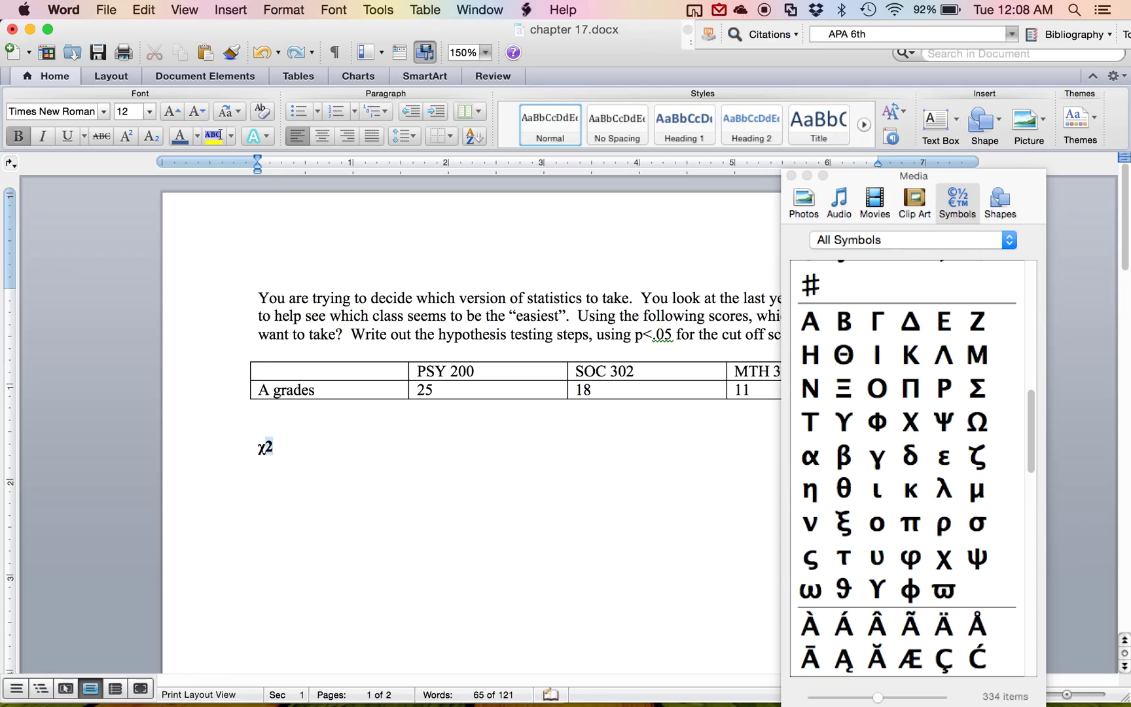
{"action": "left_click", "coordinate": [127, 136]}
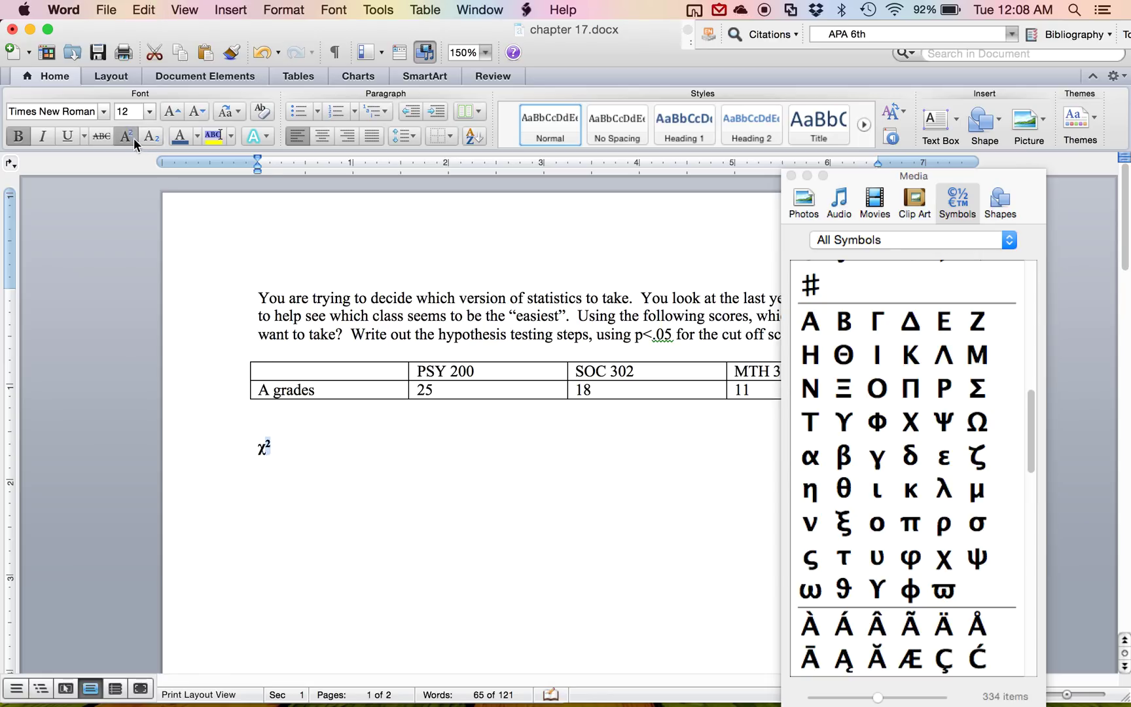
{"action": "key", "text": "Right"}
{"action": "left_click", "coordinate": [129, 138]}
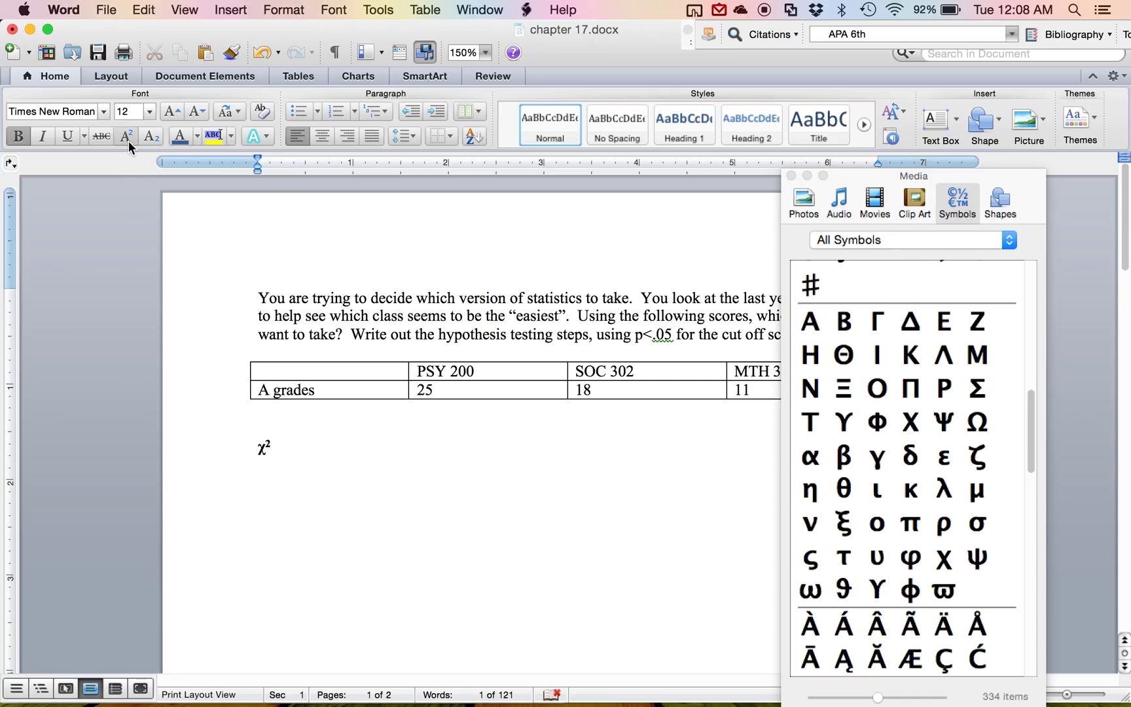
Complete the line as (2) = 5.44, p = .07 with an italic p
{"action": "type", "text": "(2) ="}
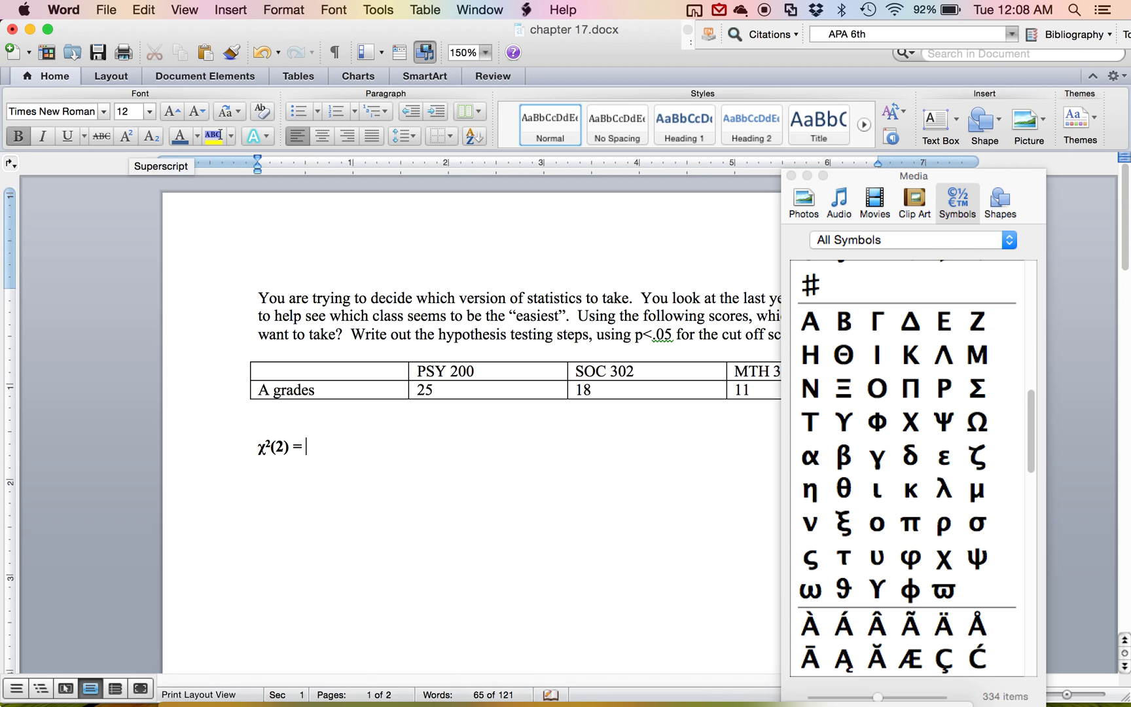
{"action": "key", "text": "F3"}
{"action": "left_click", "coordinate": [147, 415]}
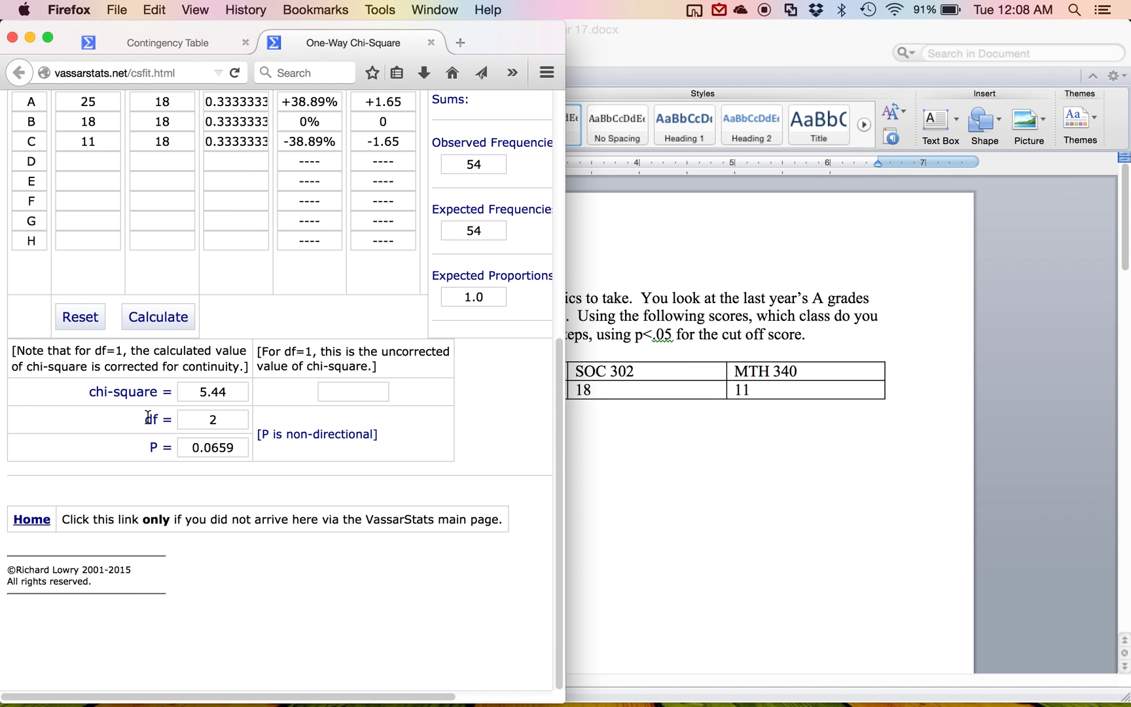
{"action": "left_click", "coordinate": [664, 525]}
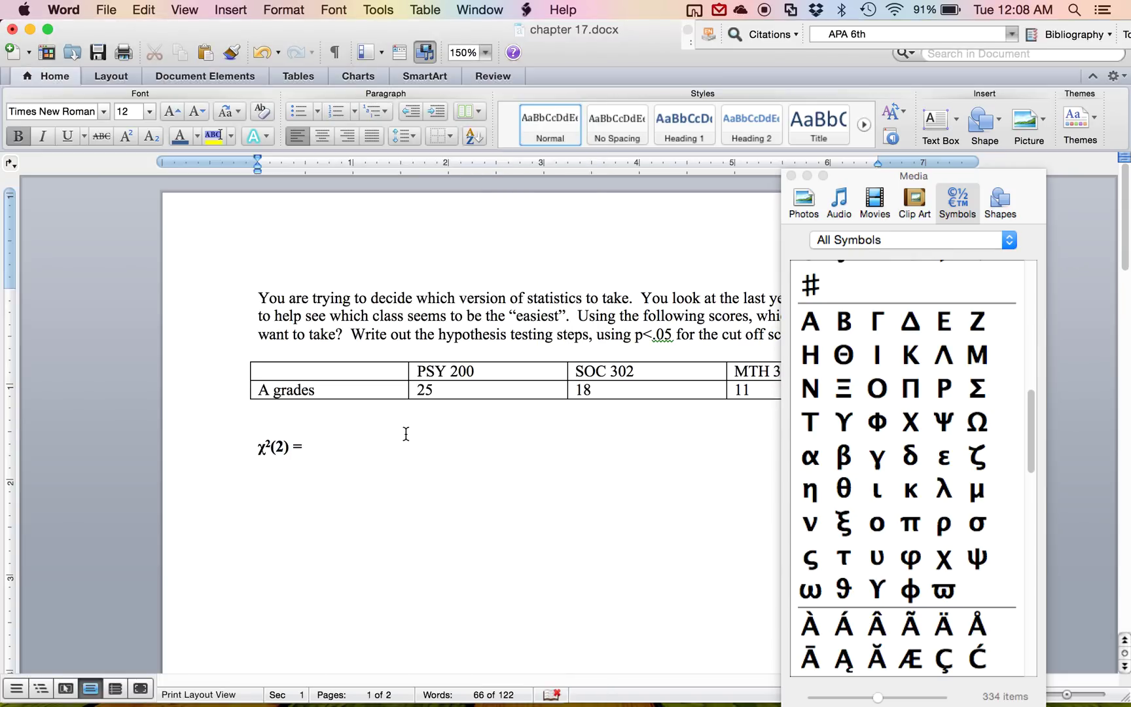
{"action": "type", "text": "5.44,"}
{"action": "key", "text": "cmd+i"}
{"action": "type", "text": "p = .07"}
Remove bold from the result line and close the Symbols panel
{"action": "left_click_drag", "start_coordinate": [393, 446], "coordinate": [260, 448]}
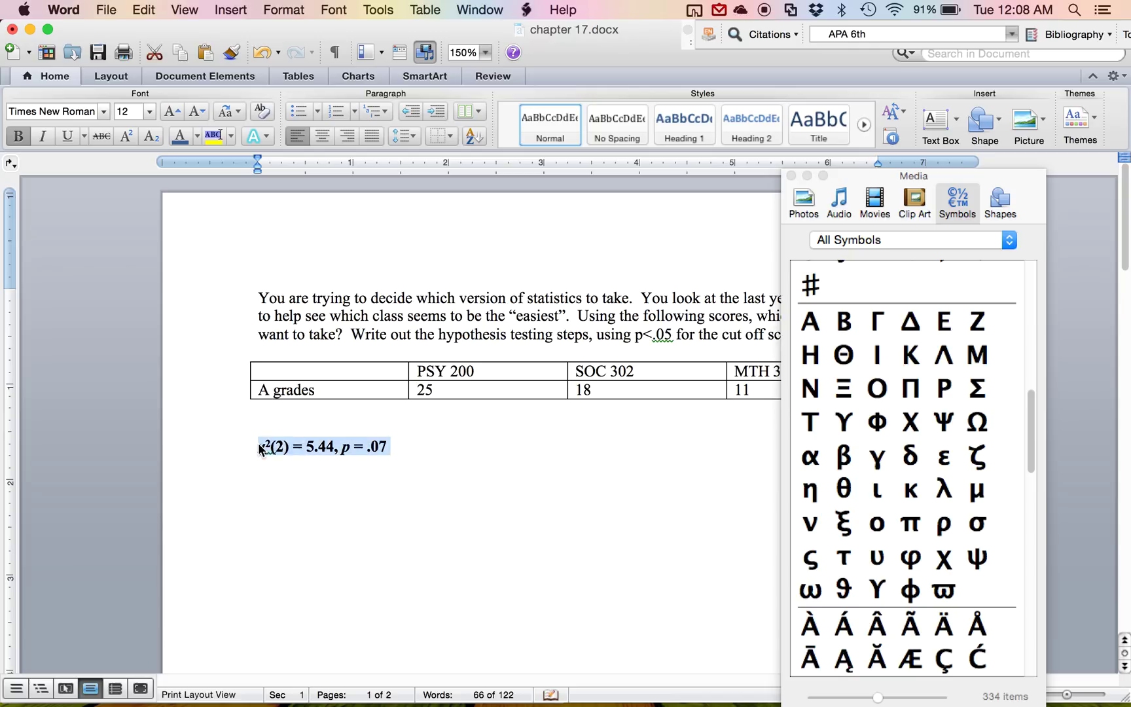
{"action": "key", "text": "super+b"}
{"action": "left_click", "coordinate": [402, 508]}
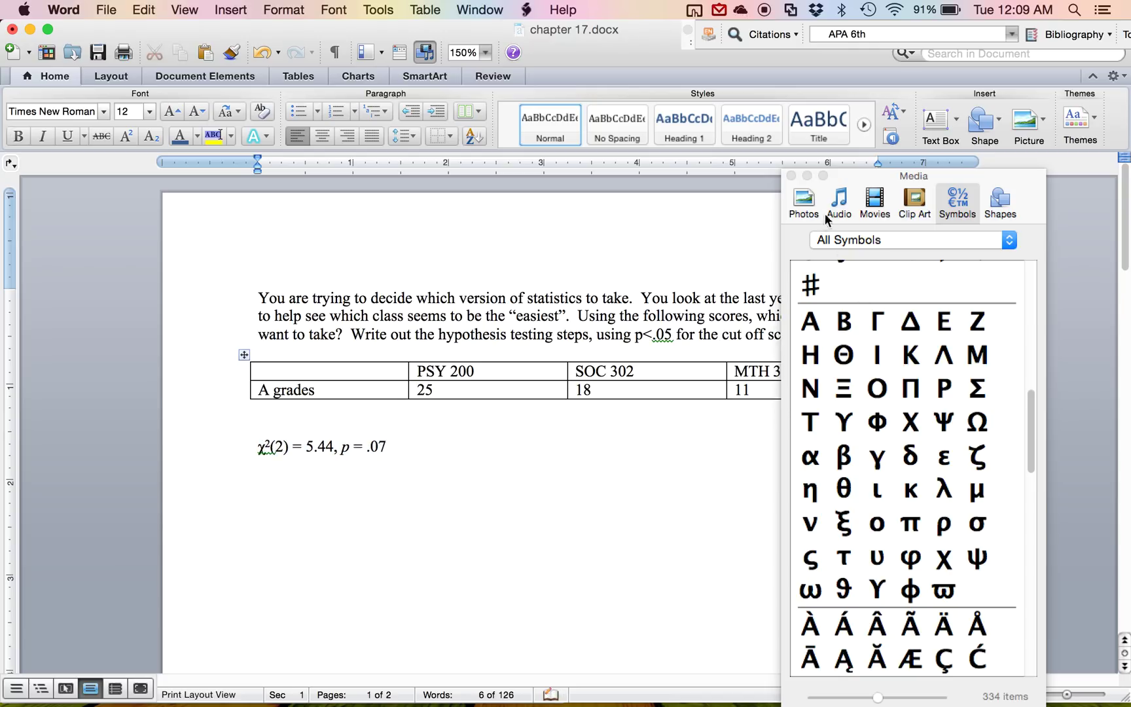
{"action": "left_click", "coordinate": [791, 176]}
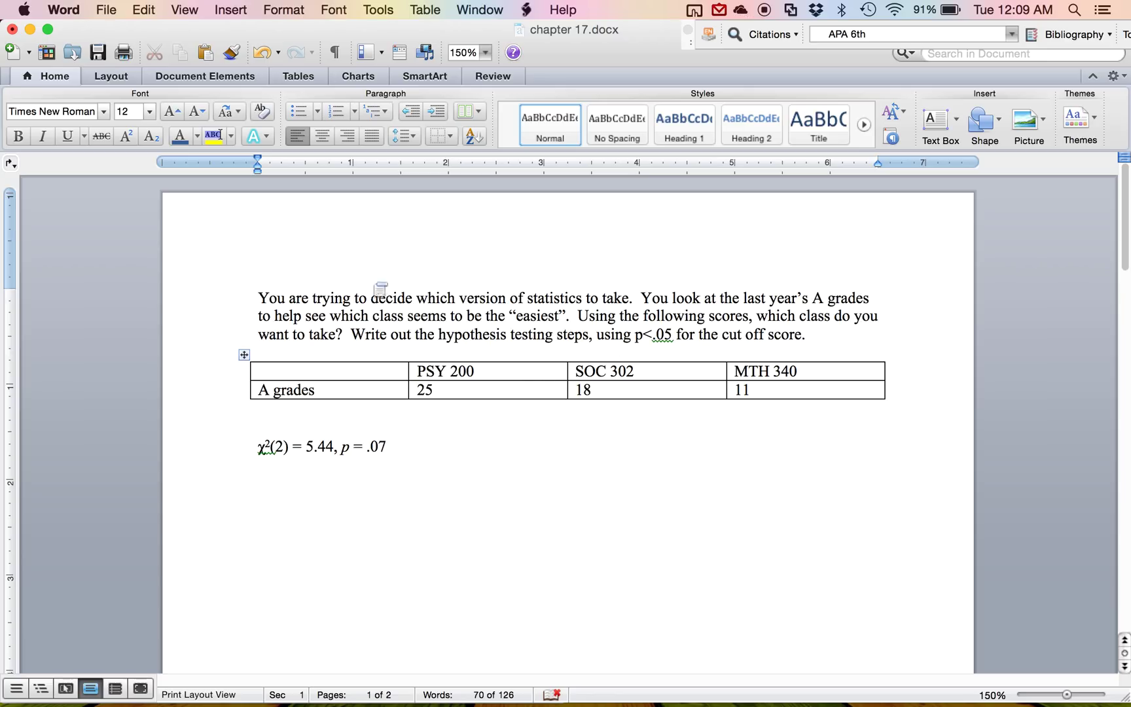
{"action": "scroll", "coordinate": [486, 351], "scroll_direction": "down", "scroll_amount": 10}
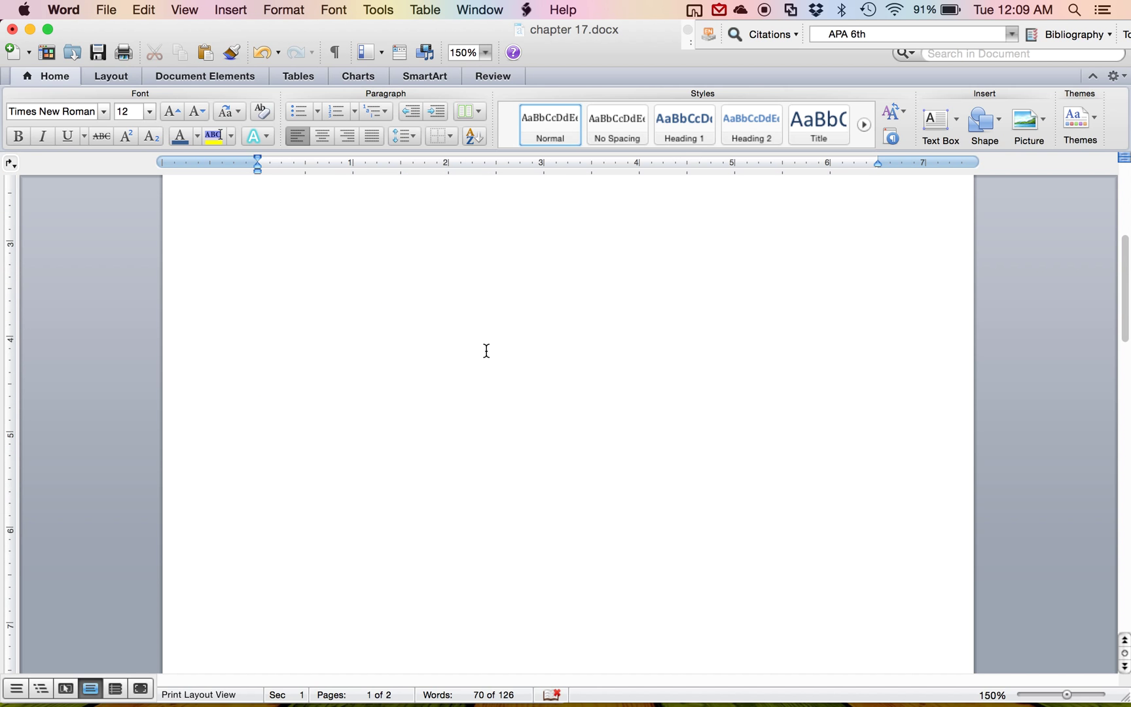
Scroll Word to the three-professor 3×3 grades question, with the contingency-table calculator alongside
{"action": "scroll", "coordinate": [487, 352], "scroll_direction": "down", "scroll_amount": 5}
{"action": "scroll", "coordinate": [486, 352], "scroll_direction": "down", "scroll_amount": 10}
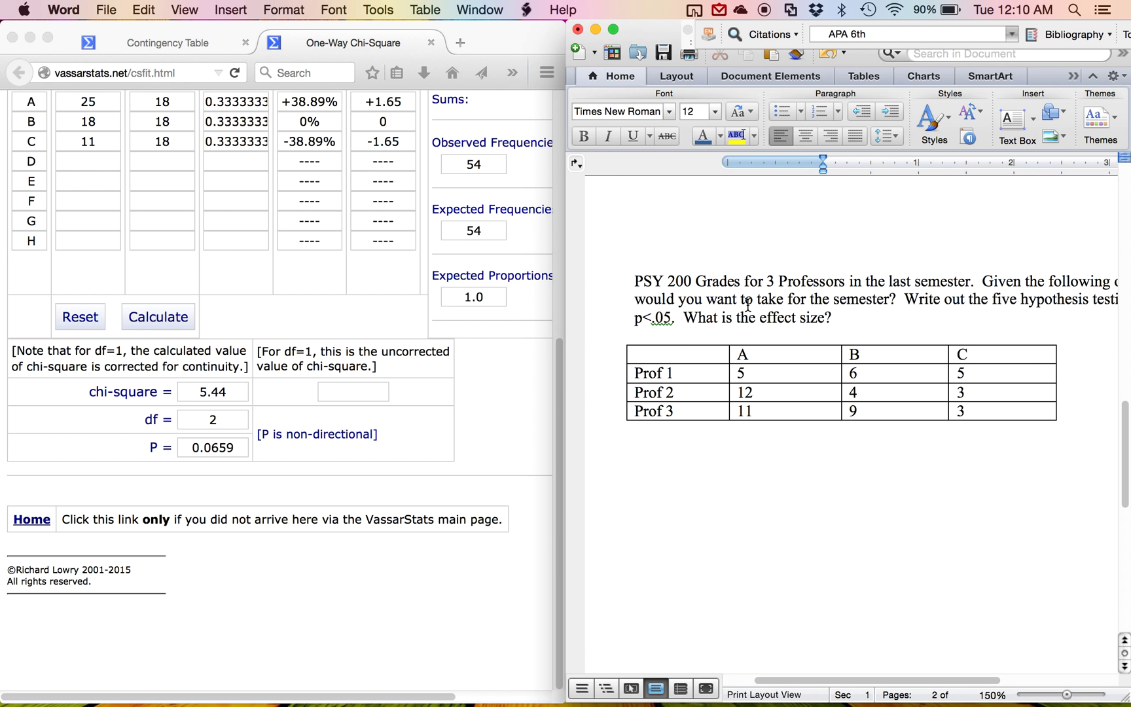
{"action": "left_click", "coordinate": [186, 45]}
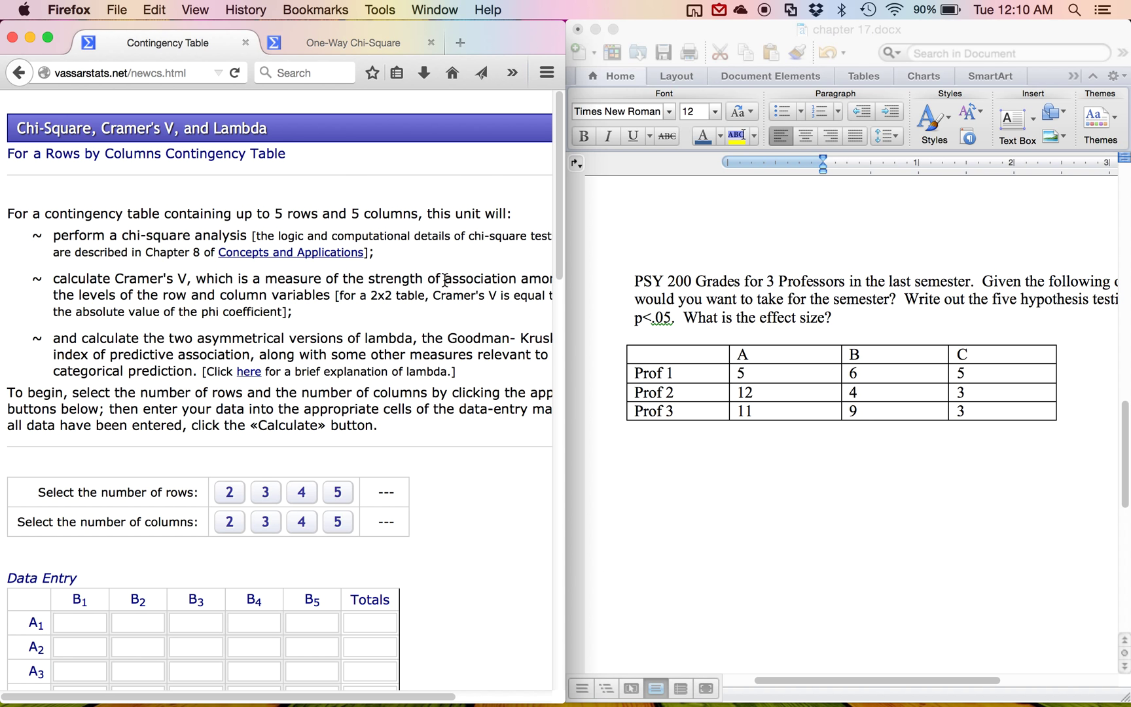
Set the VassarStats contingency table to 3 rows and 3 columns
{"action": "scroll", "coordinate": [444, 280], "scroll_direction": "down", "scroll_amount": 8}
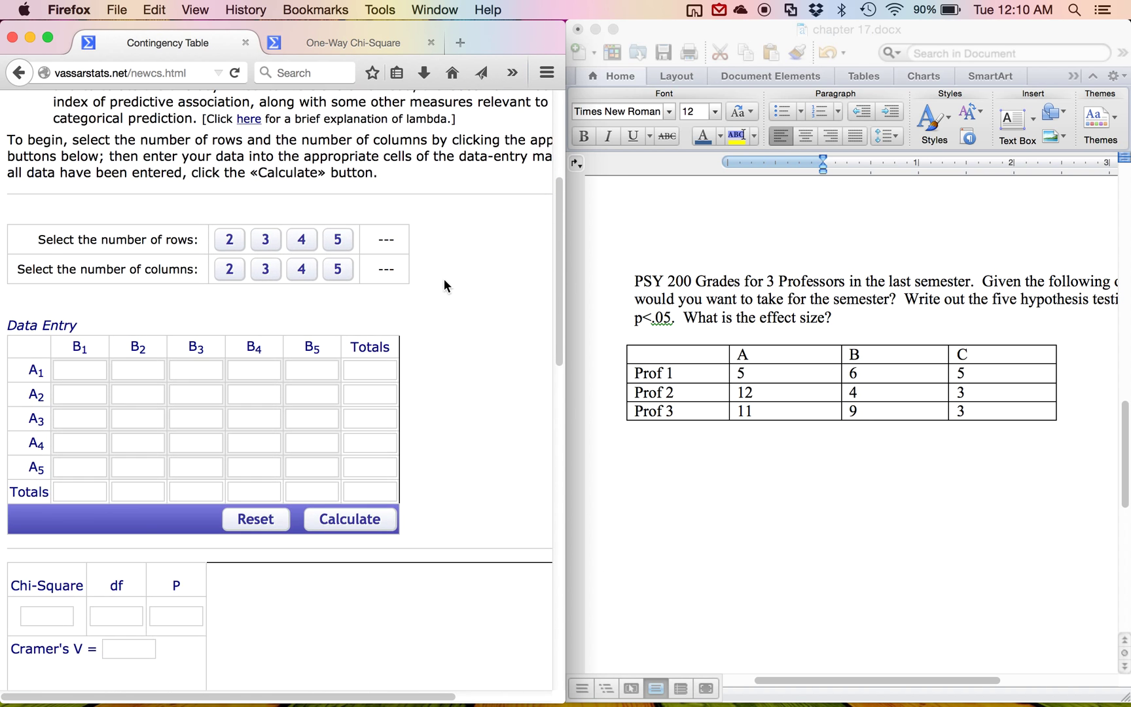
{"action": "scroll", "coordinate": [444, 286], "scroll_direction": "down", "scroll_amount": 1}
{"action": "left_click", "coordinate": [262, 226]}
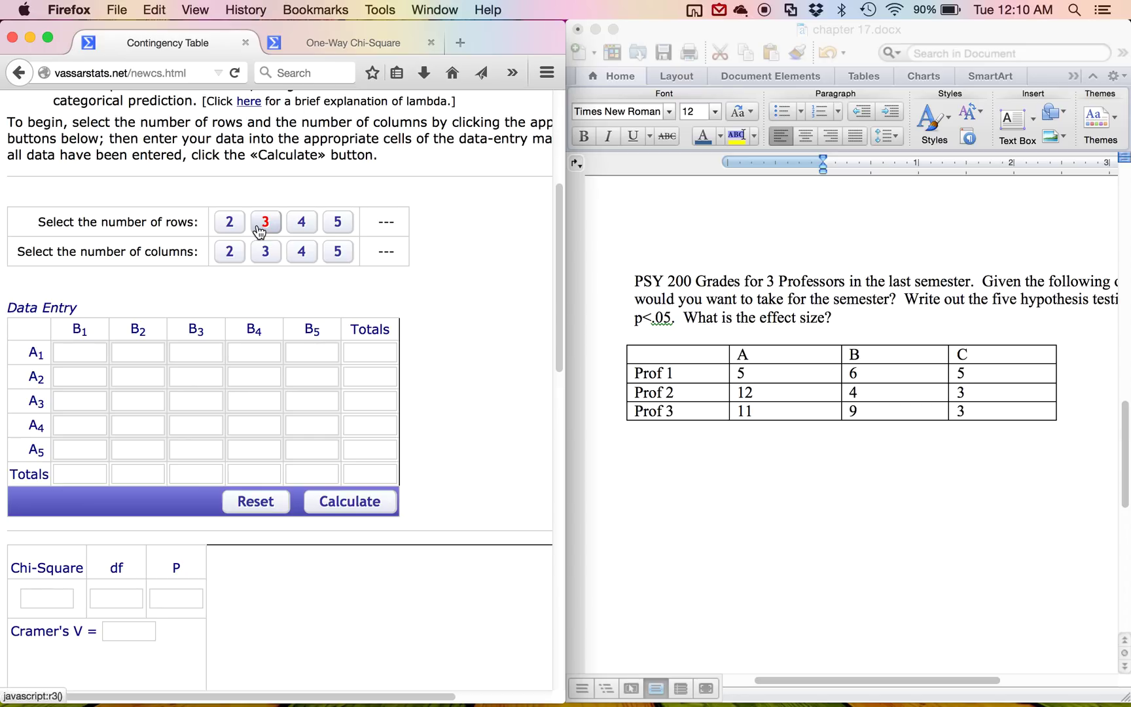
{"action": "left_click", "coordinate": [260, 230]}
{"action": "left_click", "coordinate": [265, 255]}
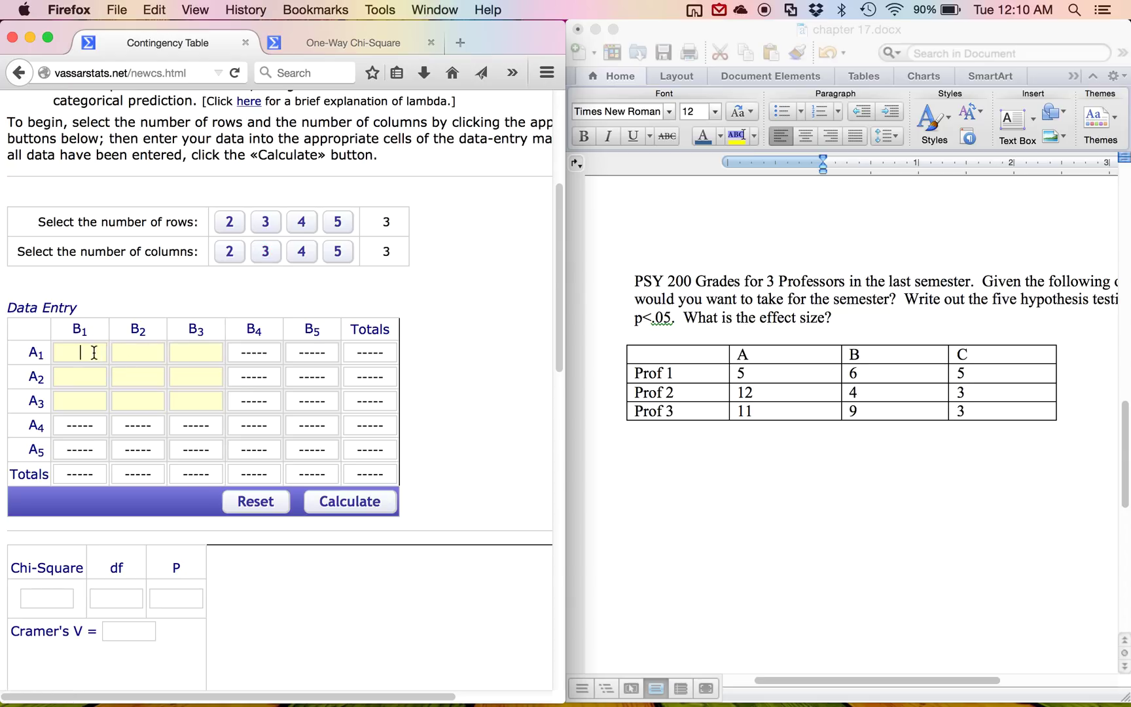
Enter the professors' grade counts and calculate: chi-square 4.82, df 4, P 0.3063
{"action": "type", "text": "5"}
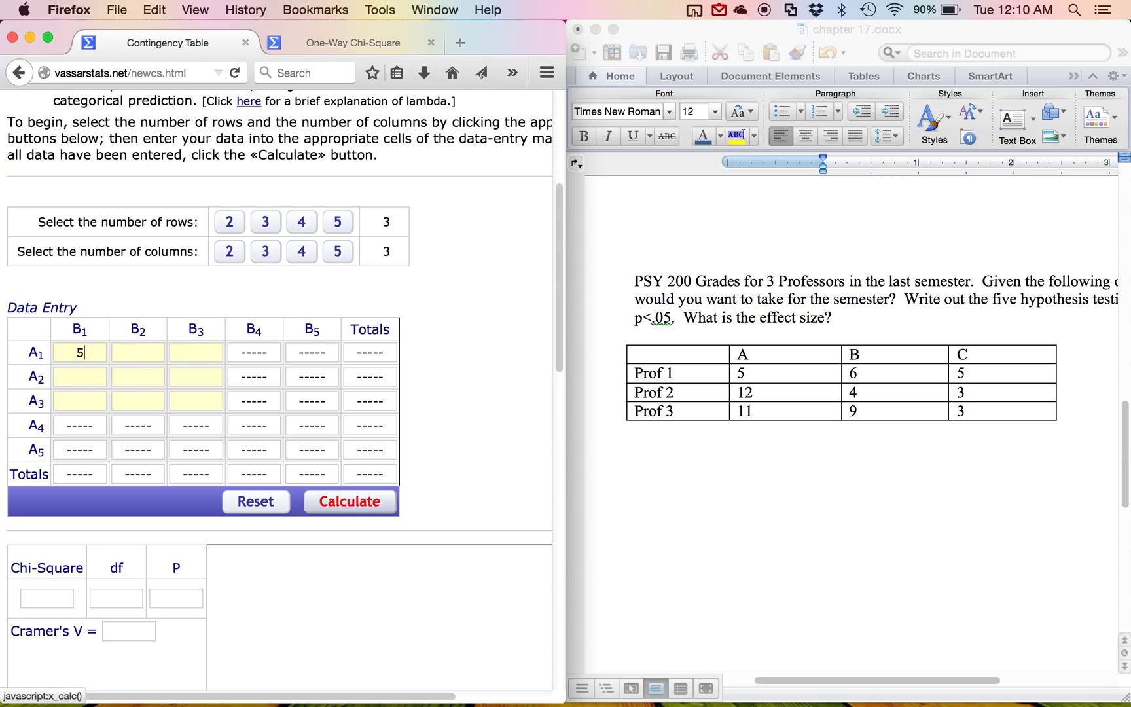
{"action": "key", "text": "Tab"}
{"action": "type", "text": "6"}
{"action": "type", "text": "5"}
{"action": "key", "text": "Tab"}
{"action": "key", "text": "Tab"}
{"action": "key", "text": "Tab"}
{"action": "key", "text": "Tab"}
{"action": "type", "text": "12"}
{"action": "key", "text": "Tab"}
{"action": "type", "text": "4"}
{"action": "key", "text": "Tab"}
{"action": "type", "text": "3"}
{"action": "key", "text": "Tab"}
{"action": "key", "text": "Tab"}
{"action": "key", "text": "Tab"}
{"action": "key", "text": "Tab"}
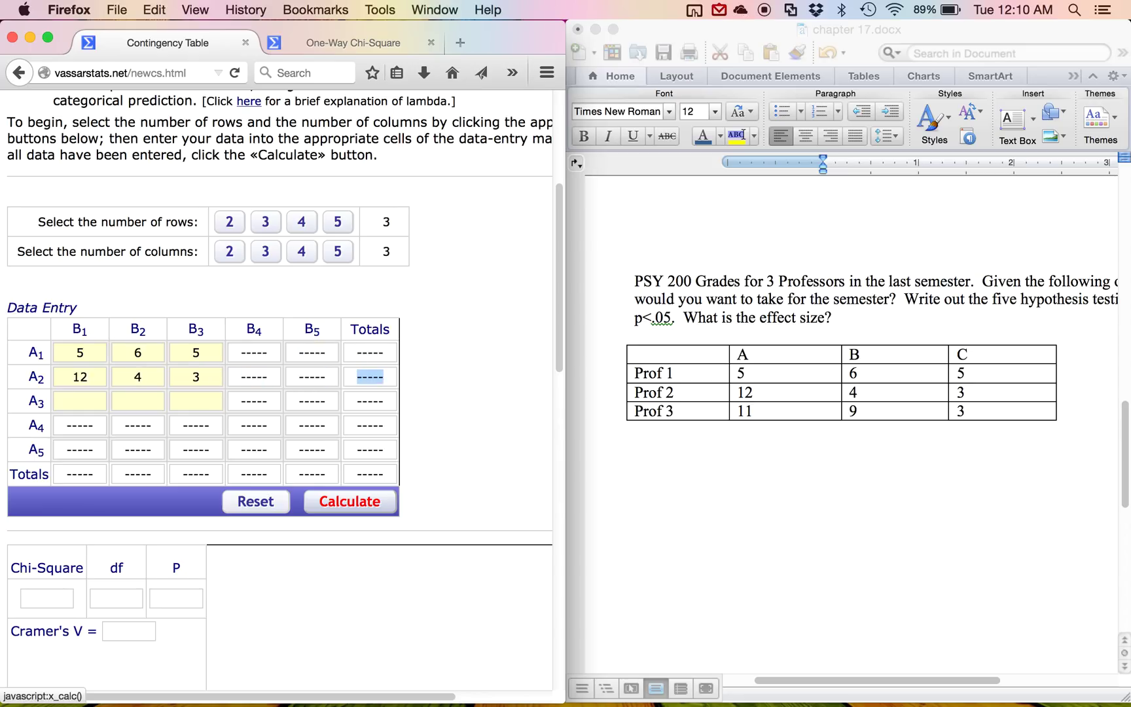
{"action": "type", "text": "11"}
{"action": "key", "text": "Tab"}
{"action": "type", "text": "9"}
{"action": "key", "text": "Tab"}
{"action": "type", "text": "3"}
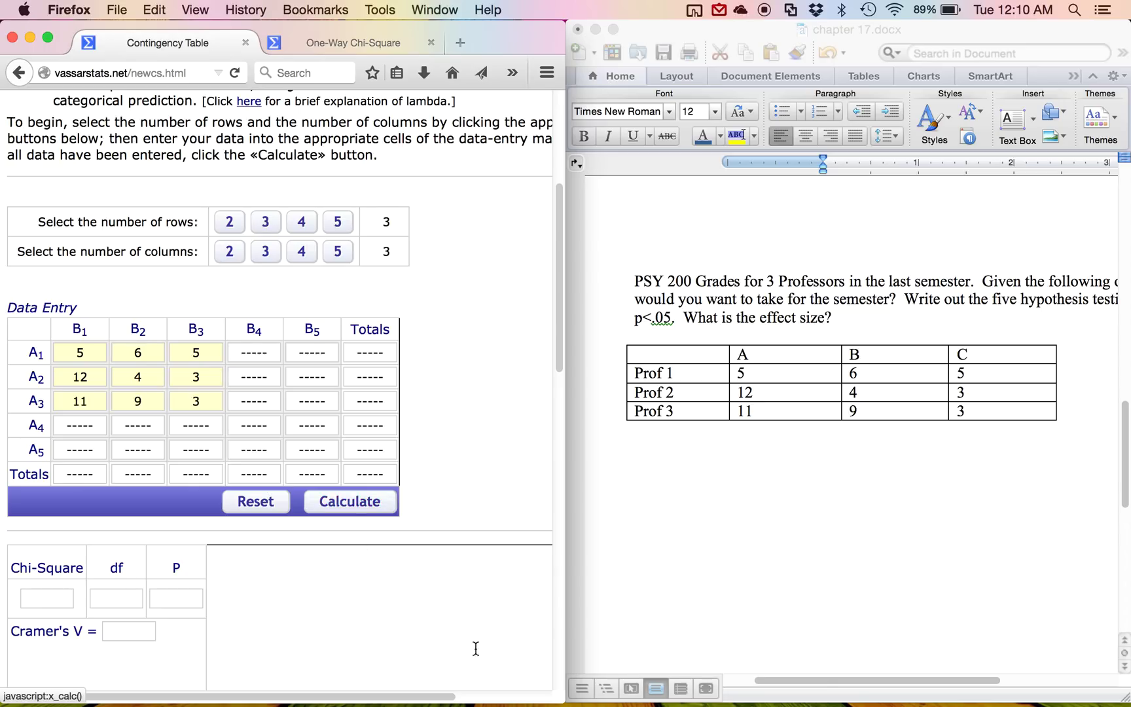
{"action": "left_click", "coordinate": [338, 501]}
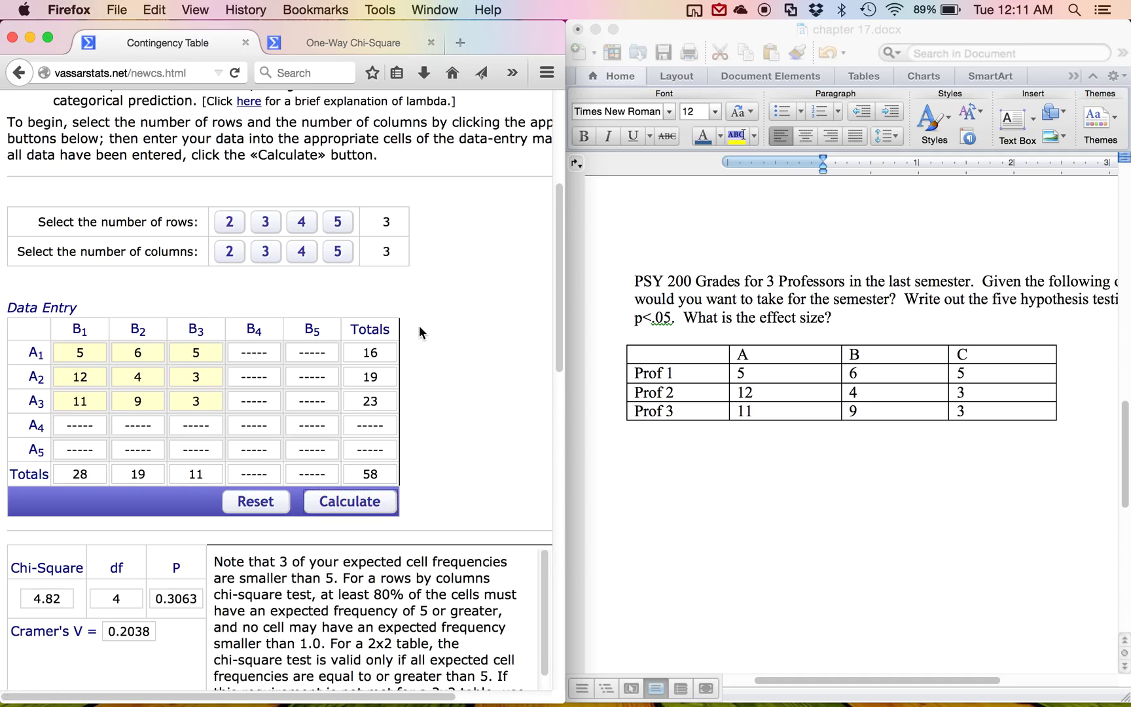
{"action": "scroll", "coordinate": [419, 328], "scroll_direction": "down", "scroll_amount": 3}
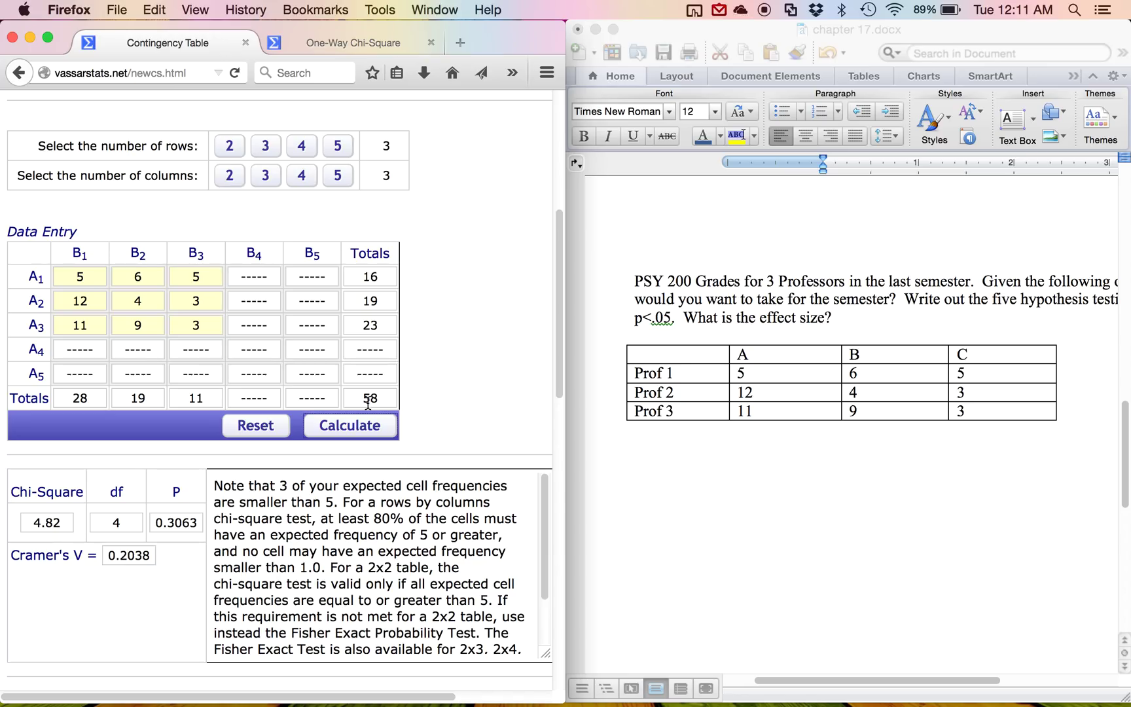
{"action": "scroll", "coordinate": [450, 364], "scroll_direction": "down", "scroll_amount": 5}
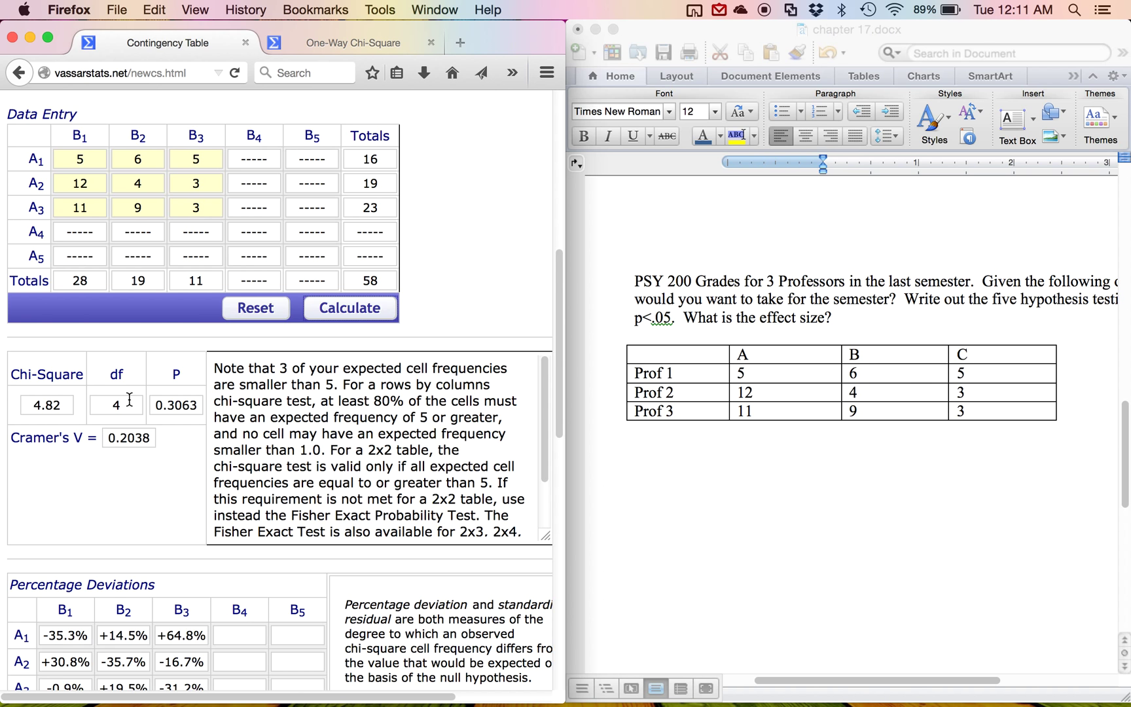
{"action": "scroll", "coordinate": [687, 470], "scroll_direction": "up", "scroll_amount": 10}
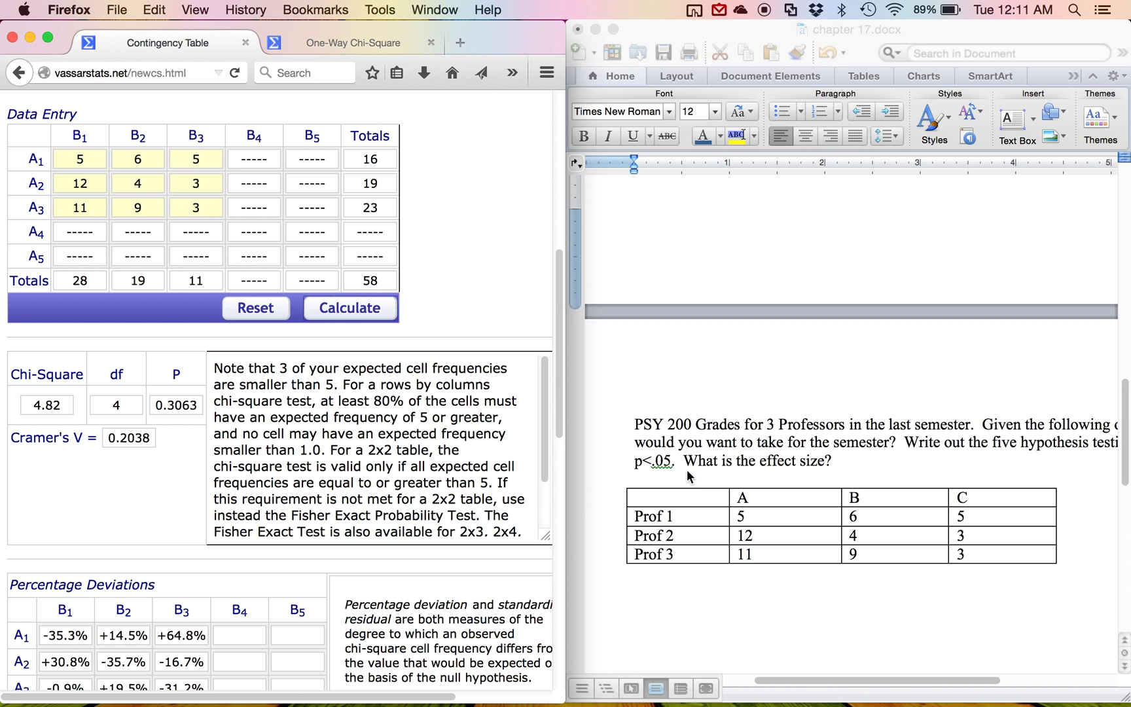
{"action": "scroll", "coordinate": [686, 469], "scroll_direction": "up", "scroll_amount": 5}
Copy the earlier χ² report line and paste it below the professors' table
{"action": "left_click_drag", "start_coordinate": [770, 383], "coordinate": [630, 389]}
{"action": "key", "text": "super+c"}
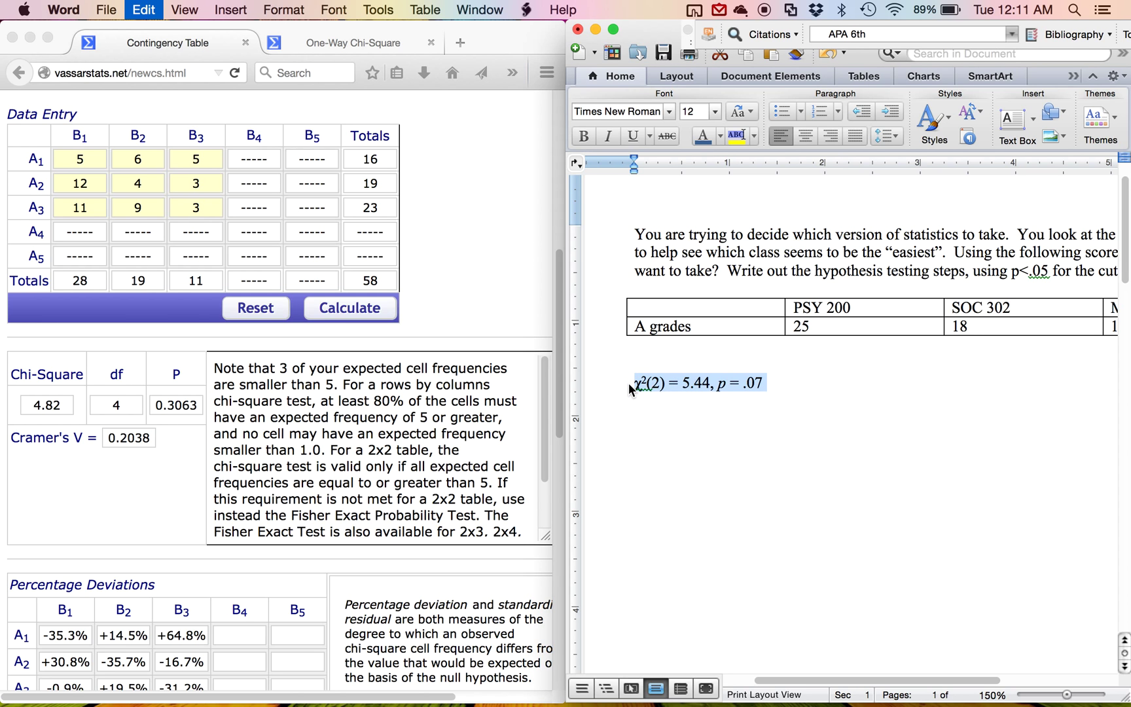
{"action": "scroll", "coordinate": [630, 386], "scroll_direction": "down", "scroll_amount": 10}
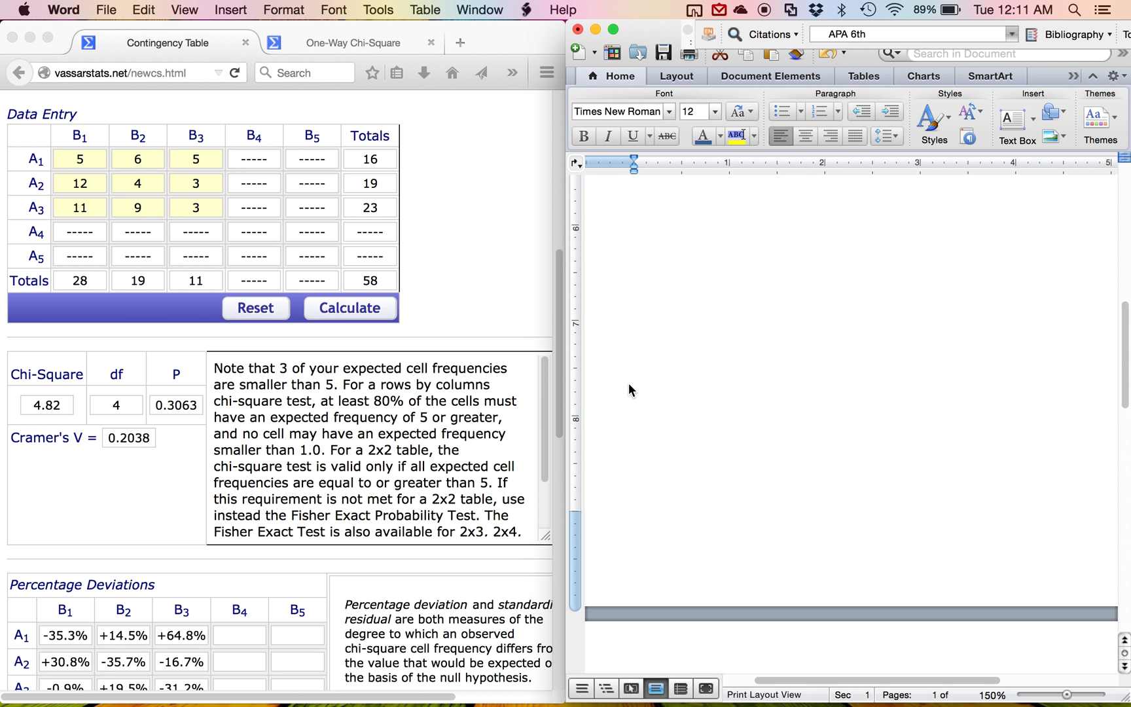
{"action": "left_click", "coordinate": [653, 339]}
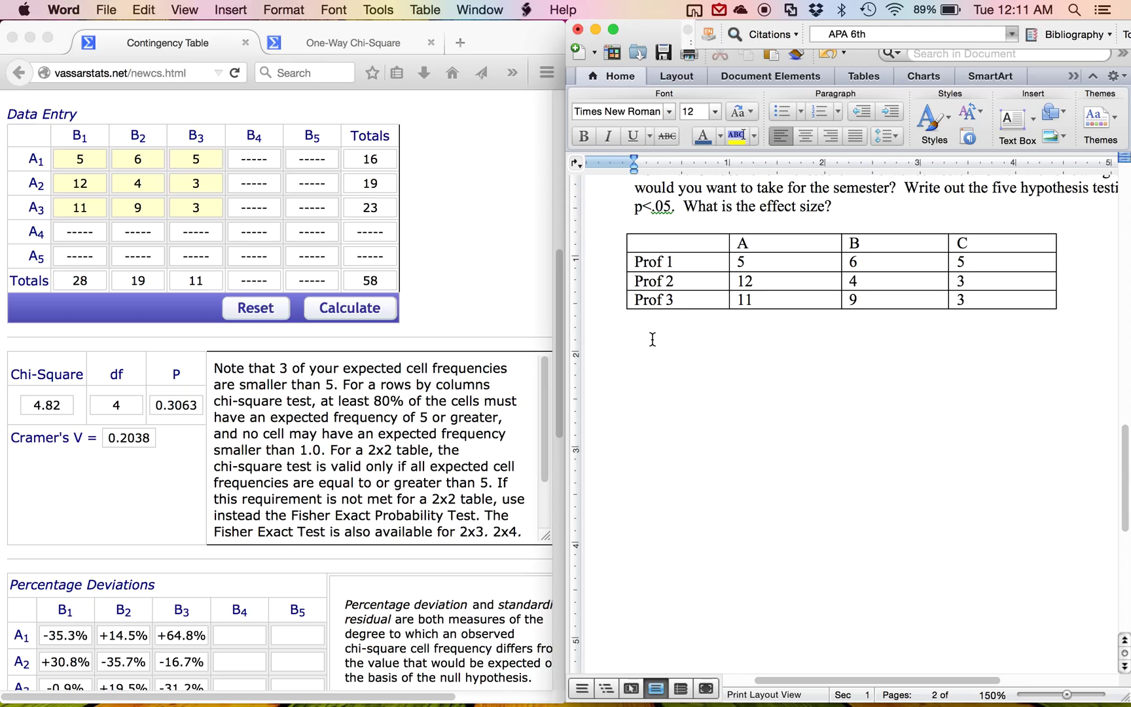
{"action": "key", "text": "super+v"}
Edit the pasted line to read χ²(4) = 4.82, p = .31, V = .20
{"action": "double_click", "coordinate": [653, 339]}
{"action": "type", "text": "4"}
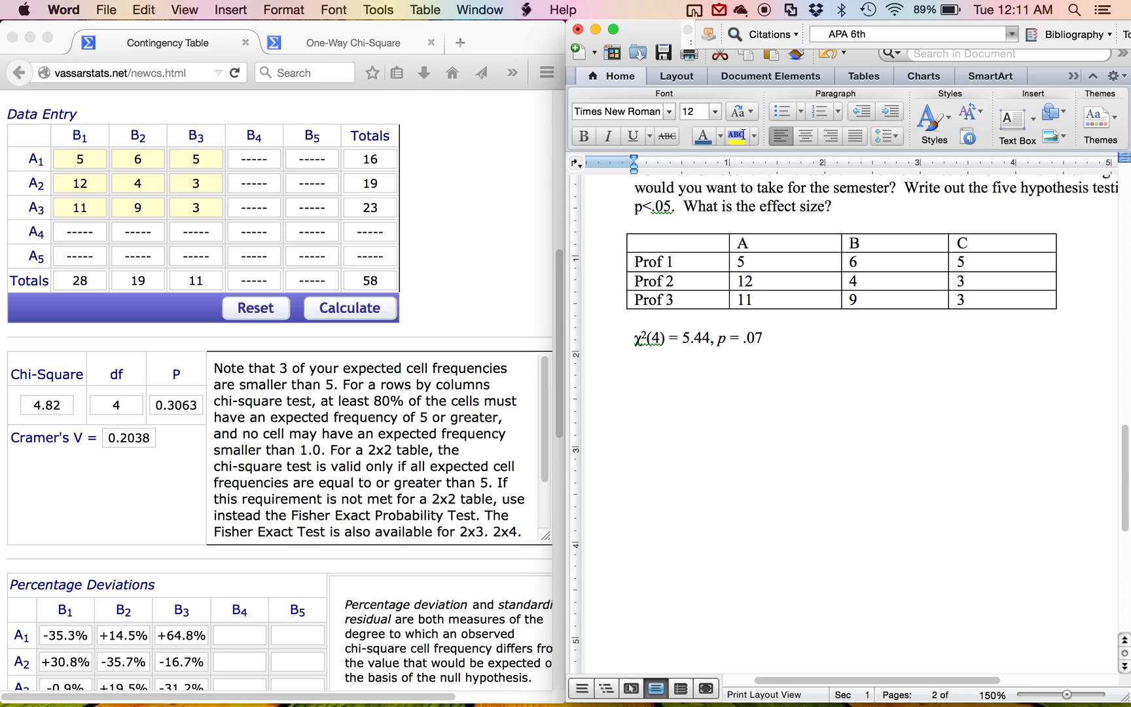
{"action": "double_click", "coordinate": [704, 340]}
{"action": "type", "text": "4.82"}
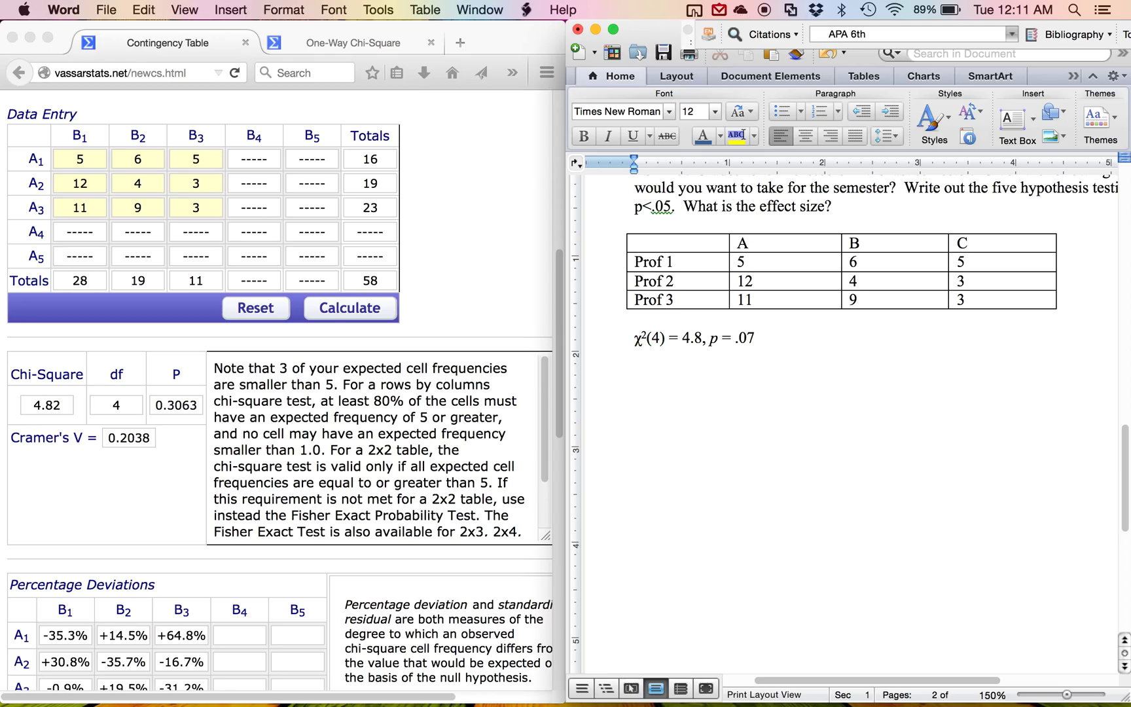
{"action": "left_click", "coordinate": [767, 339]}
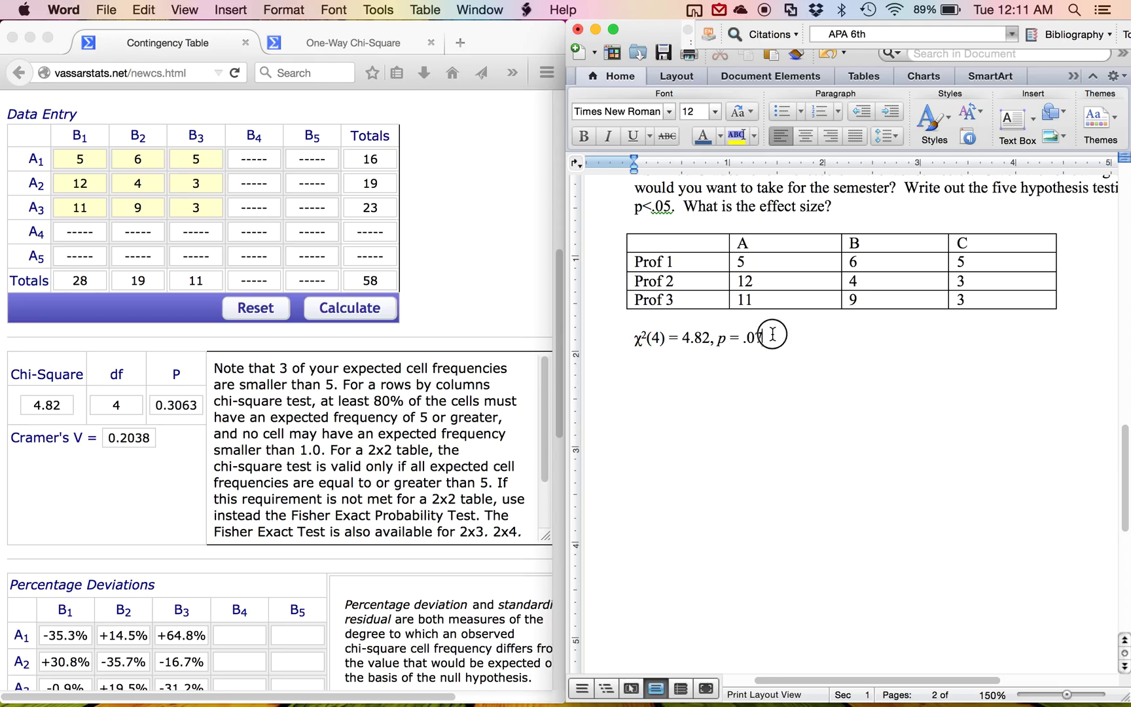
{"action": "key", "text": "BackSpace"}
{"action": "key", "text": "BackSpace"}
{"action": "type", "text": "31, V"}
{"action": "type", "text": "= .20"}
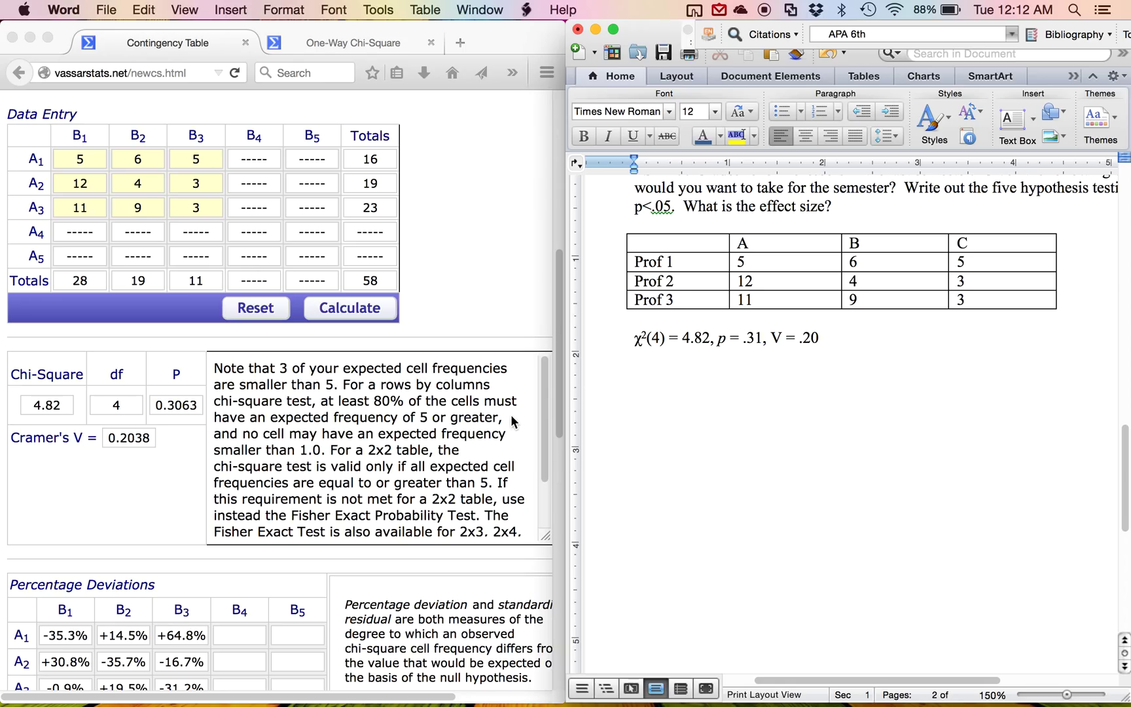
{"action": "scroll", "coordinate": [498, 411], "scroll_direction": "down", "scroll_amount": 2}
{"action": "scroll", "coordinate": [495, 409], "scroll_direction": "up", "scroll_amount": 2}
{"action": "scroll", "coordinate": [471, 419], "scroll_direction": "down", "scroll_amount": 3}
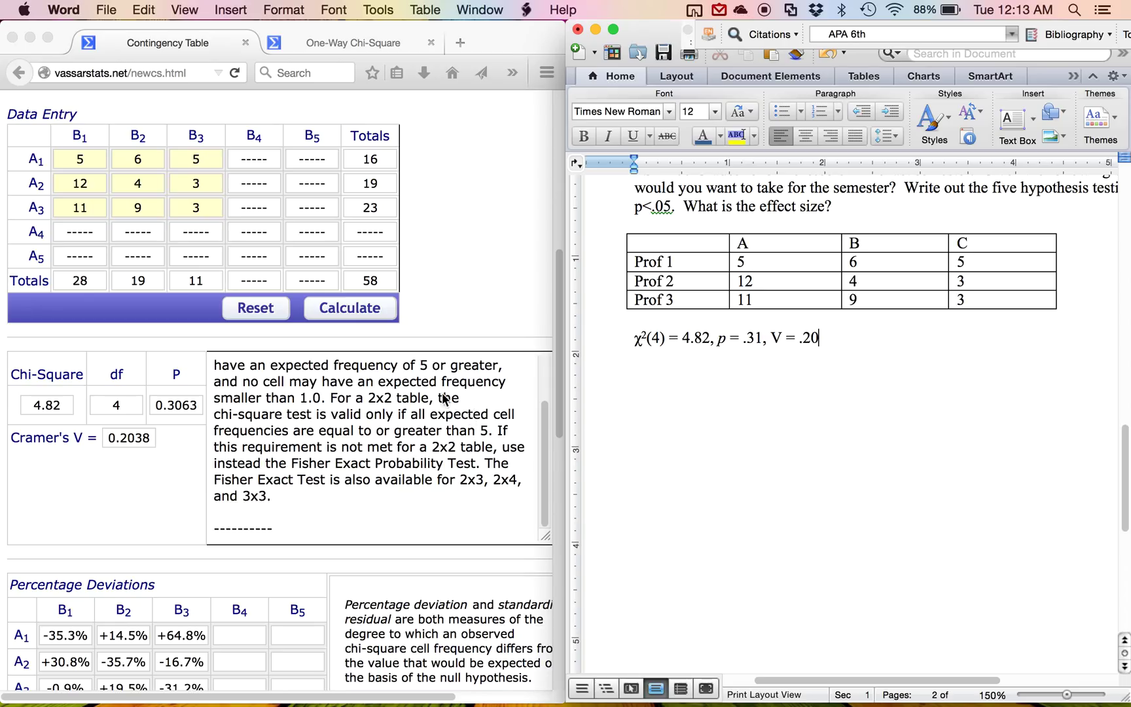
{"action": "scroll", "coordinate": [443, 446], "scroll_direction": "down", "scroll_amount": 2}
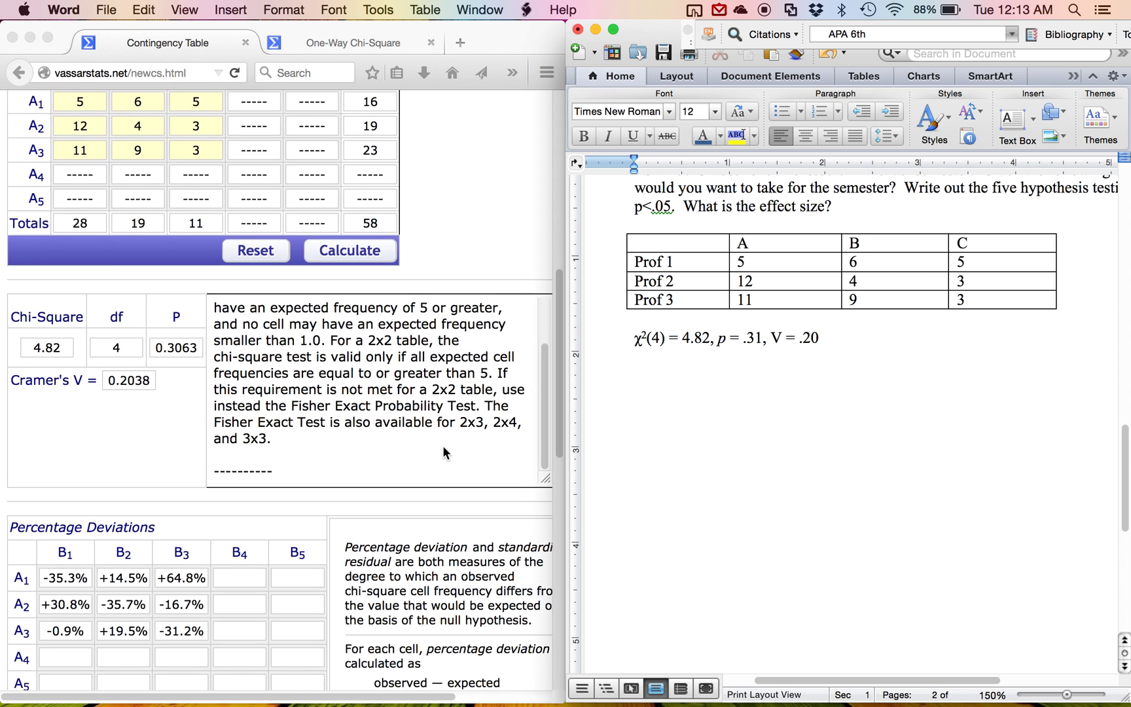
{"action": "scroll", "coordinate": [442, 452], "scroll_direction": "down", "scroll_amount": 3}
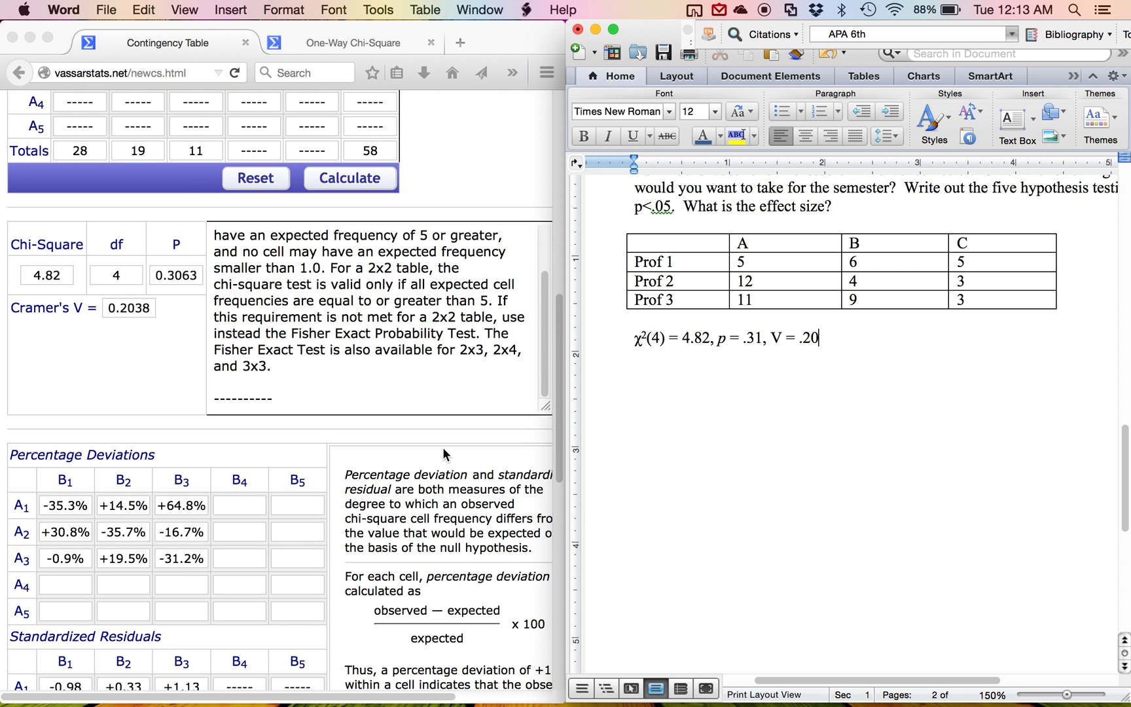
{"action": "scroll", "coordinate": [443, 452], "scroll_direction": "down", "scroll_amount": 1}
{"action": "scroll", "coordinate": [444, 453], "scroll_direction": "down", "scroll_amount": 2}
{"action": "scroll", "coordinate": [260, 400], "scroll_direction": "down", "scroll_amount": 4}
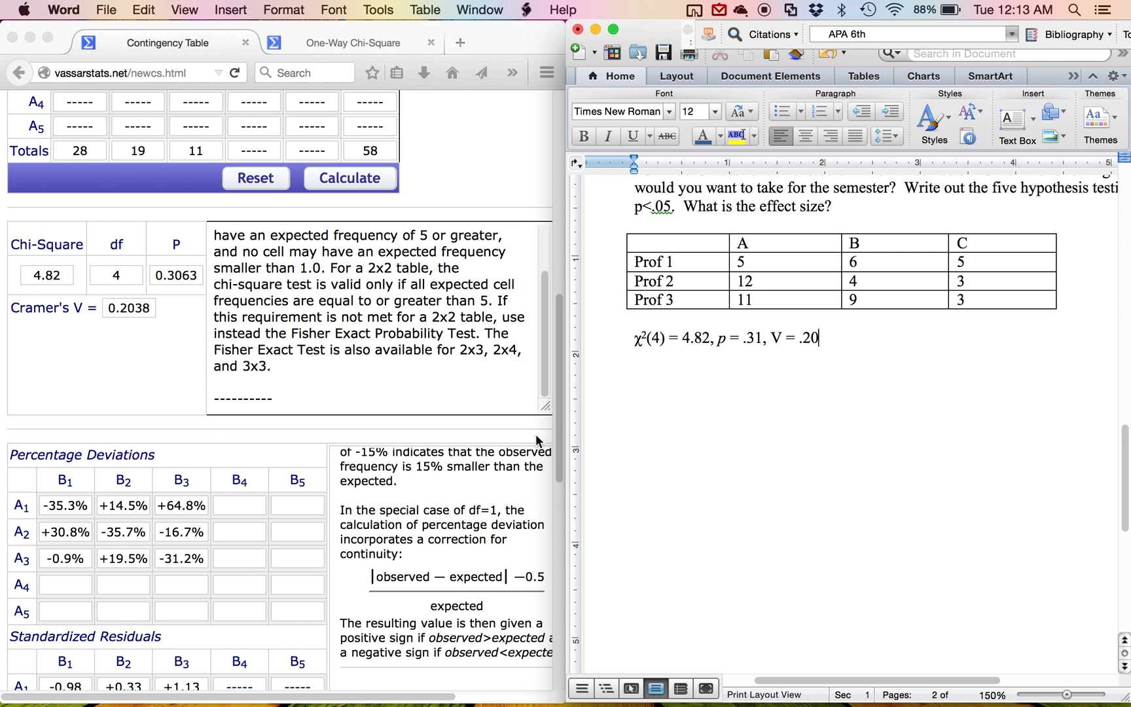
{"action": "left_click_drag", "start_coordinate": [559, 449], "coordinate": [553, 543]}
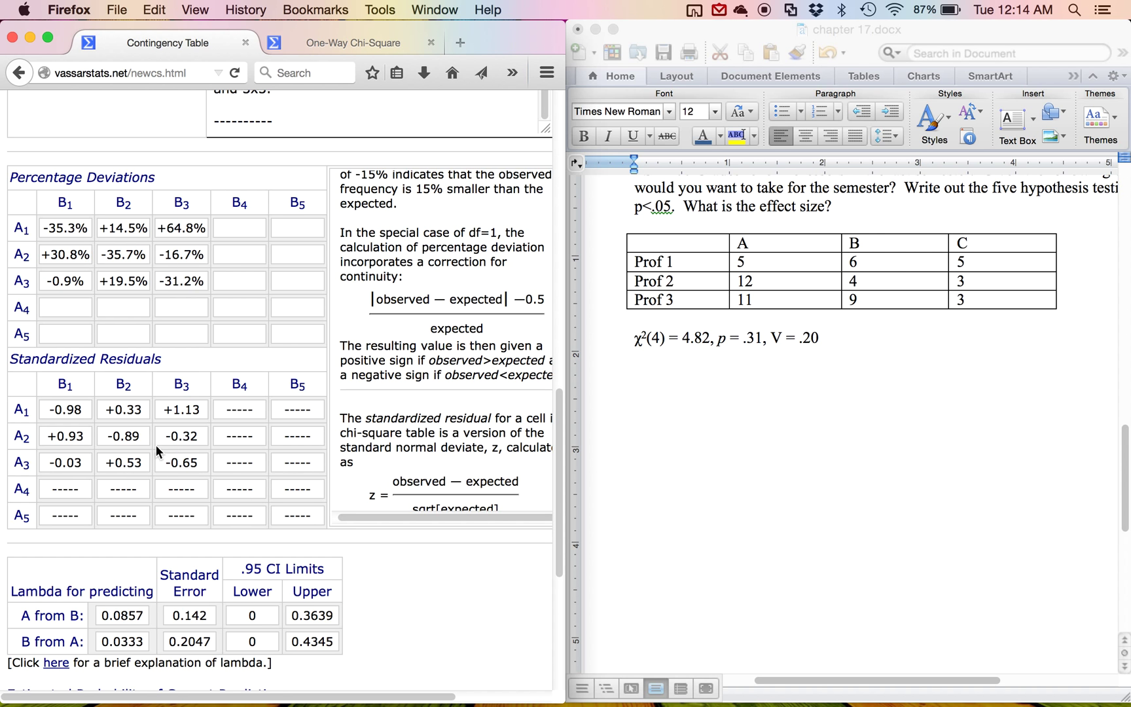
{"action": "scroll", "coordinate": [161, 439], "scroll_direction": "down", "scroll_amount": 1}
{"action": "scroll", "coordinate": [169, 426], "scroll_direction": "up", "scroll_amount": 3}
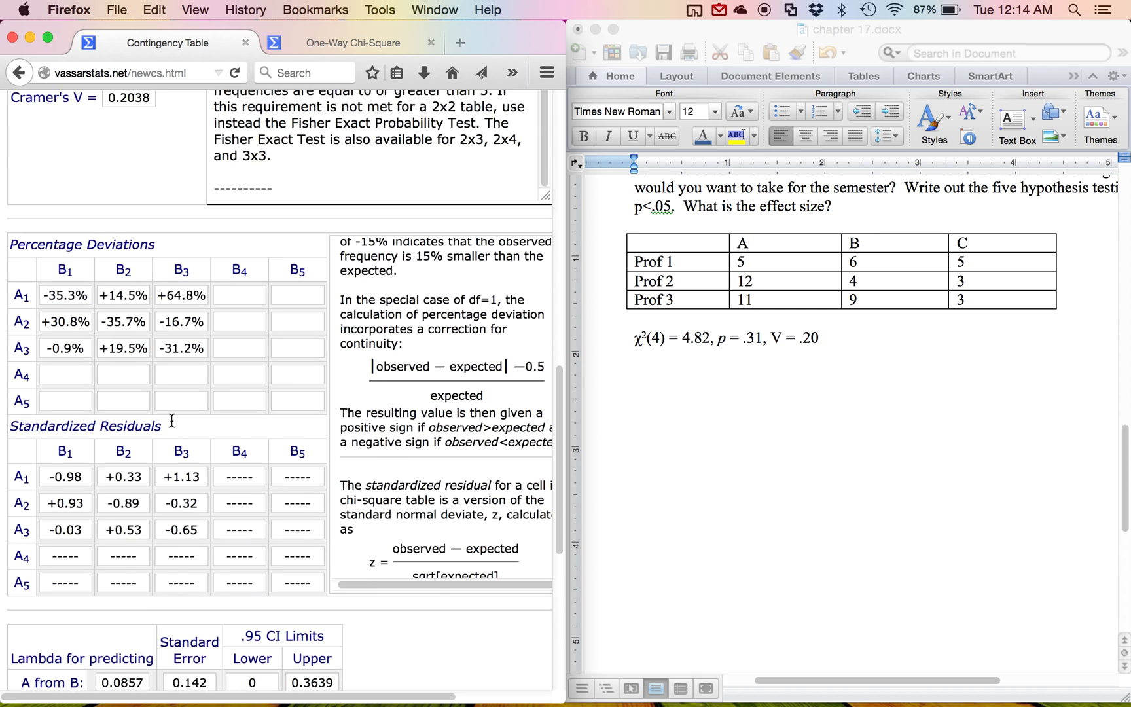
{"action": "scroll", "coordinate": [168, 405], "scroll_direction": "up", "scroll_amount": 2}
{"action": "scroll", "coordinate": [234, 298], "scroll_direction": "up", "scroll_amount": 15}
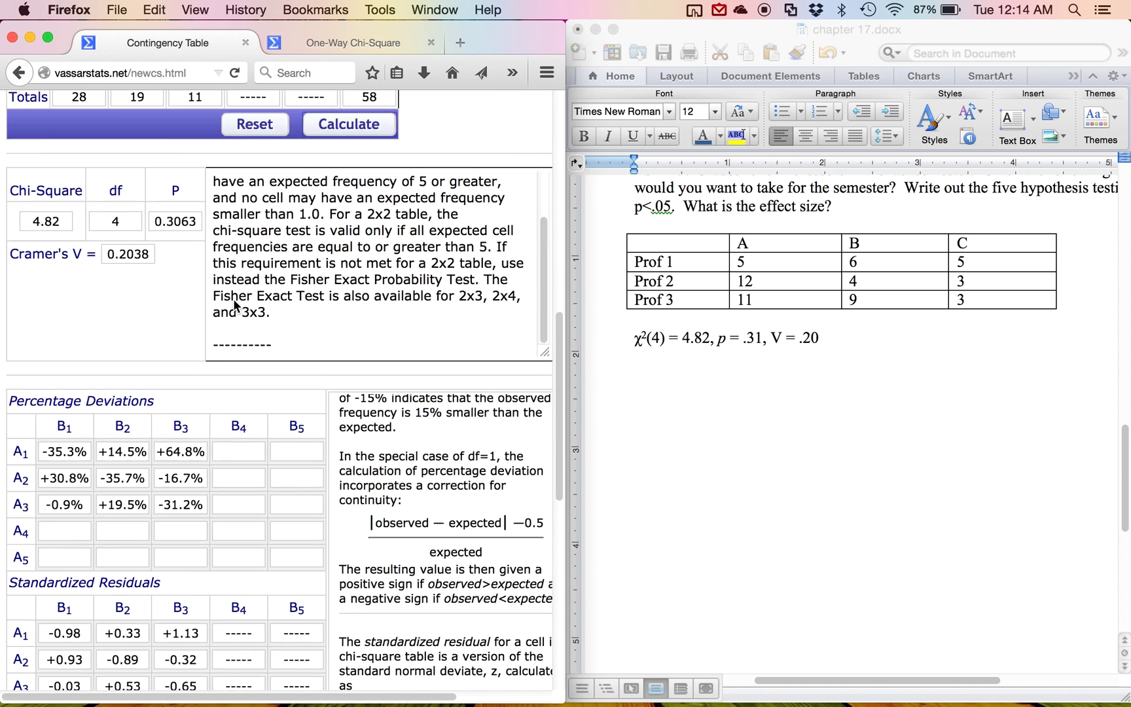
{"action": "scroll", "coordinate": [233, 308], "scroll_direction": "up", "scroll_amount": 1}
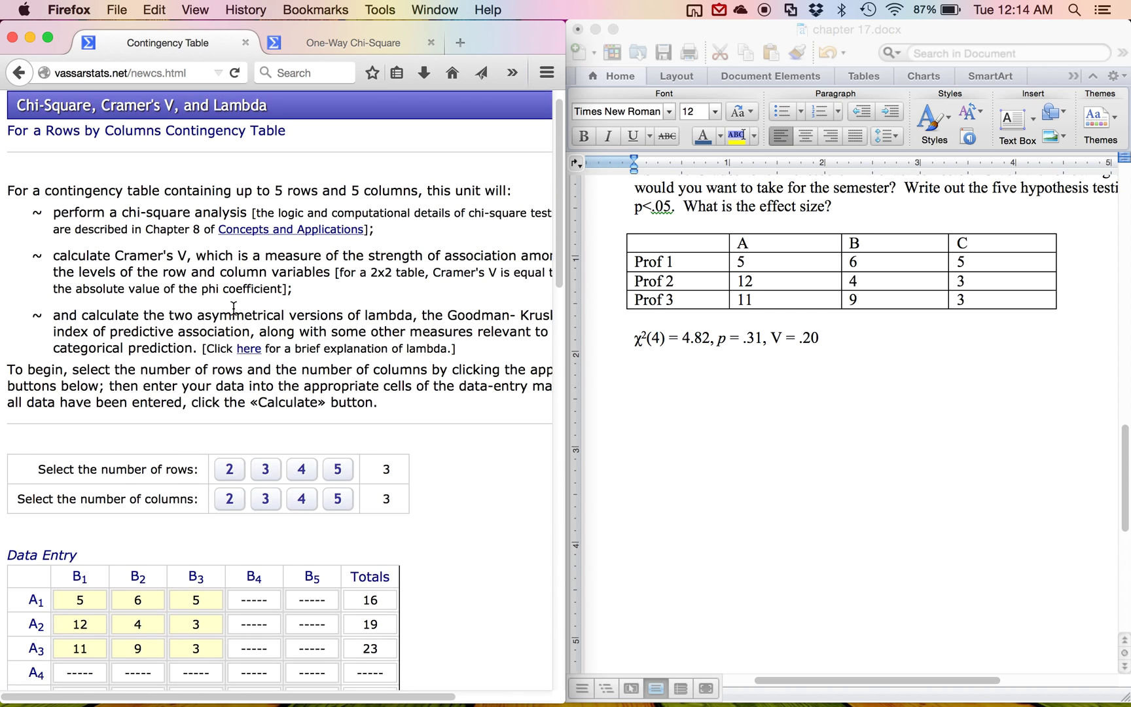
{"action": "scroll", "coordinate": [234, 321], "scroll_direction": "down", "scroll_amount": 2}
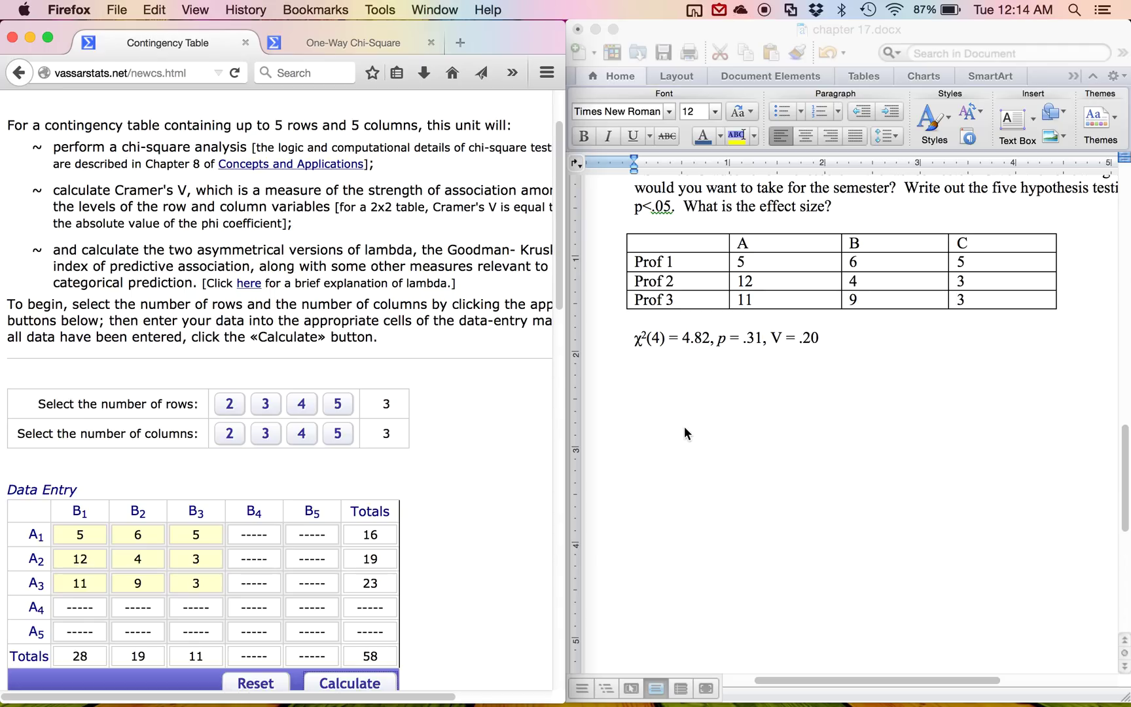
{"action": "scroll", "coordinate": [722, 439], "scroll_direction": "up", "scroll_amount": 5}
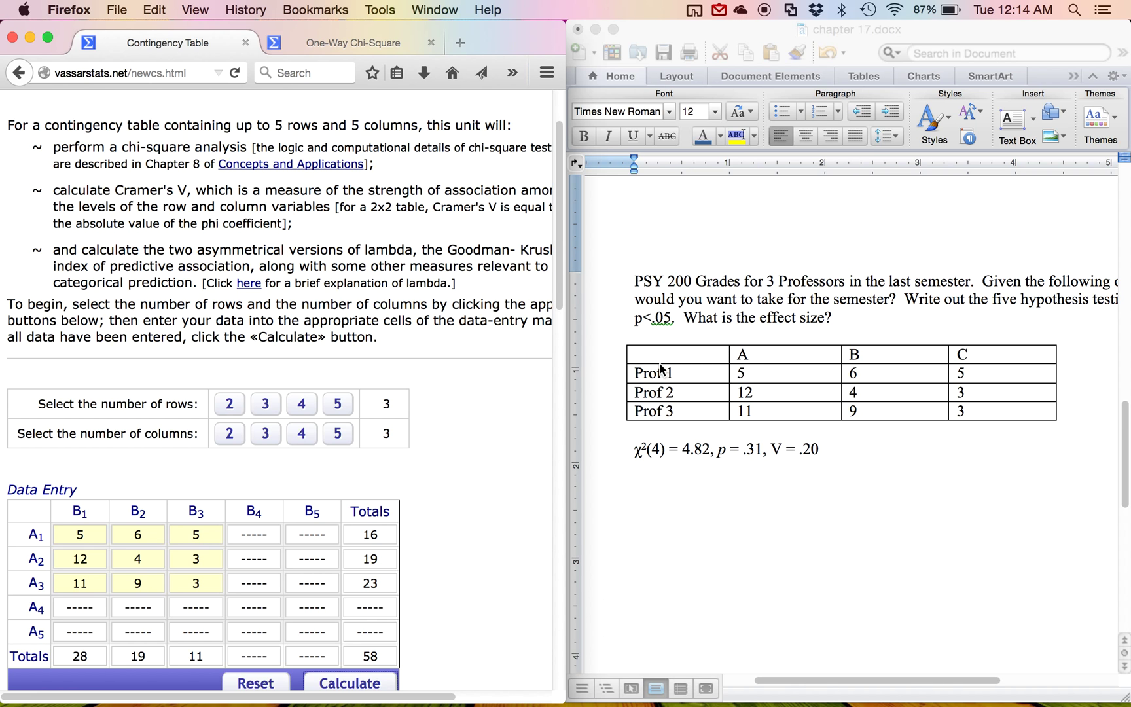
{"action": "left_click", "coordinate": [694, 352]}
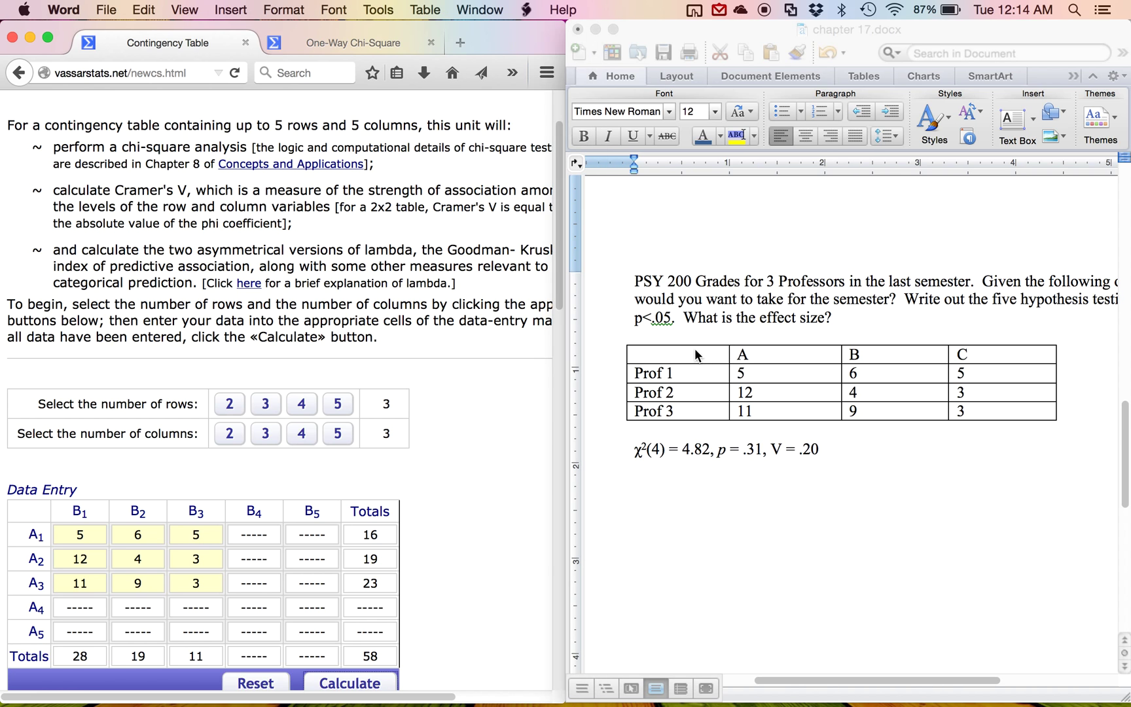
{"action": "mouse_move", "coordinate": [939, 694]}
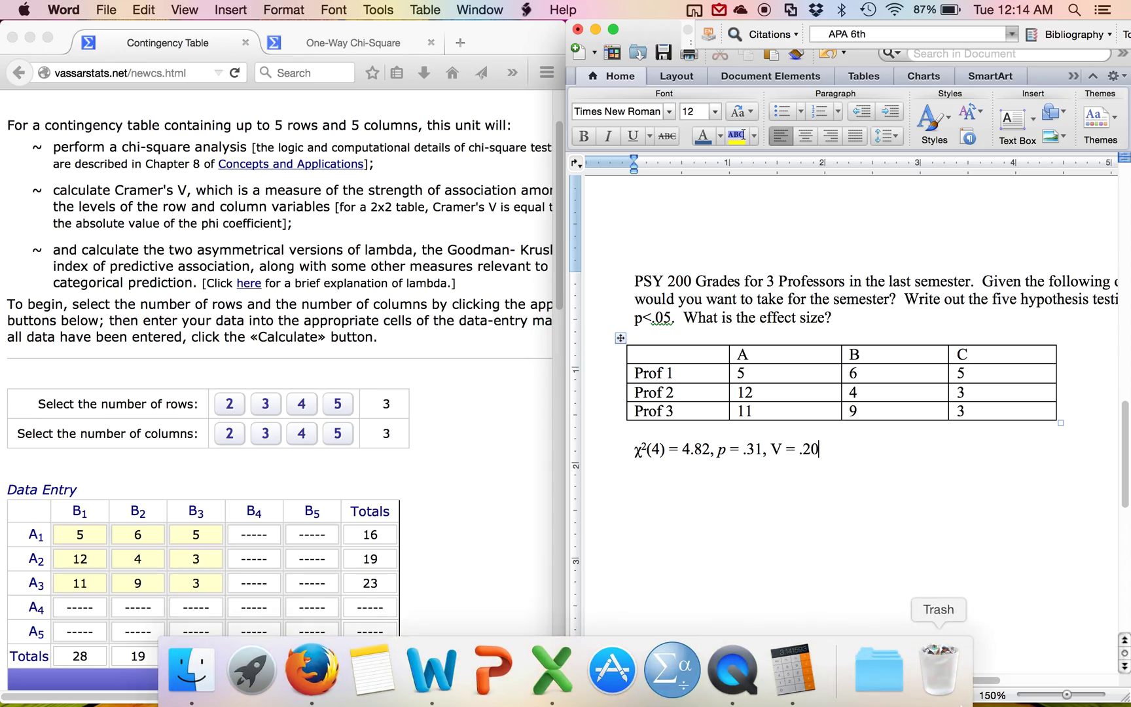